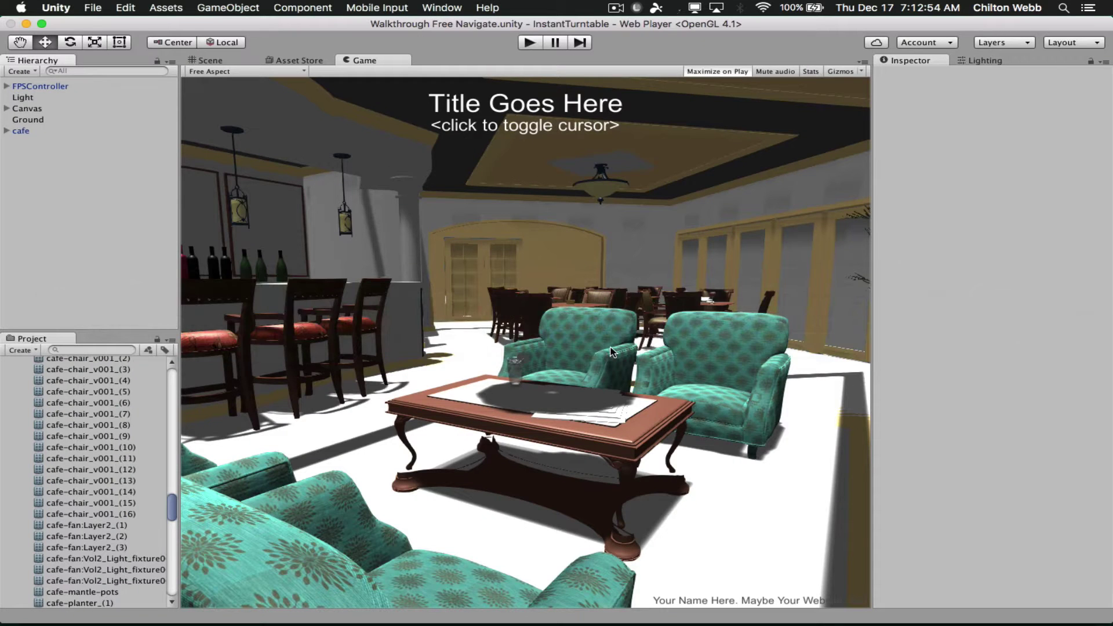
Compare the Breakfast panorama of the cafe tour in Safari with the cafe walkthrough view in Unity, and return to Unity
key("super+Tab")
key("super+Tab")
key("super+Tab")
key("super+Tab")
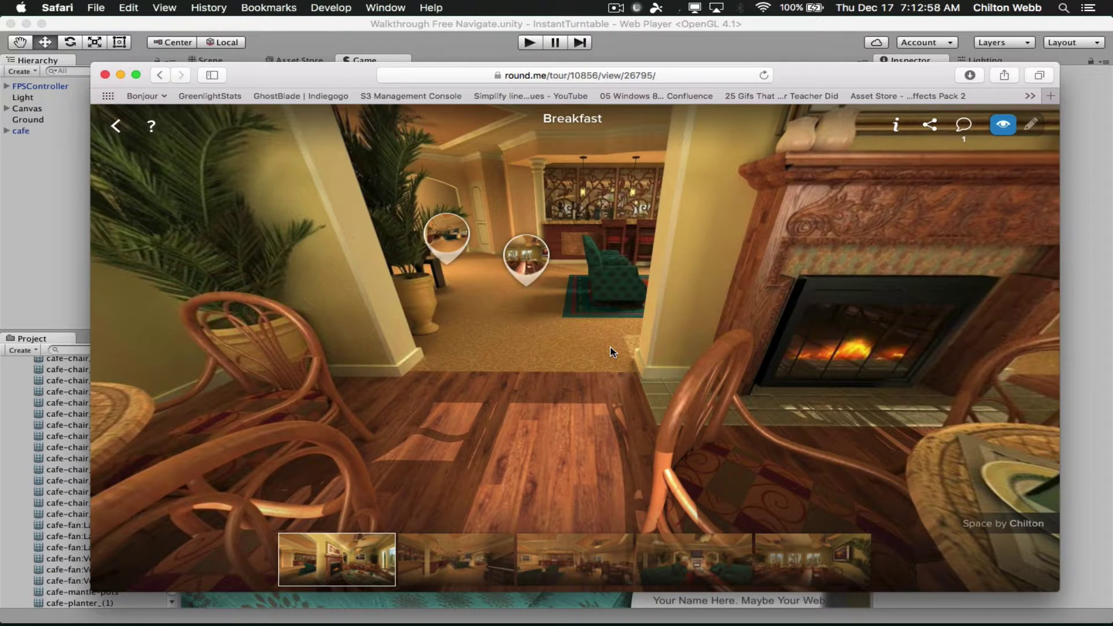
key("super+Tab")
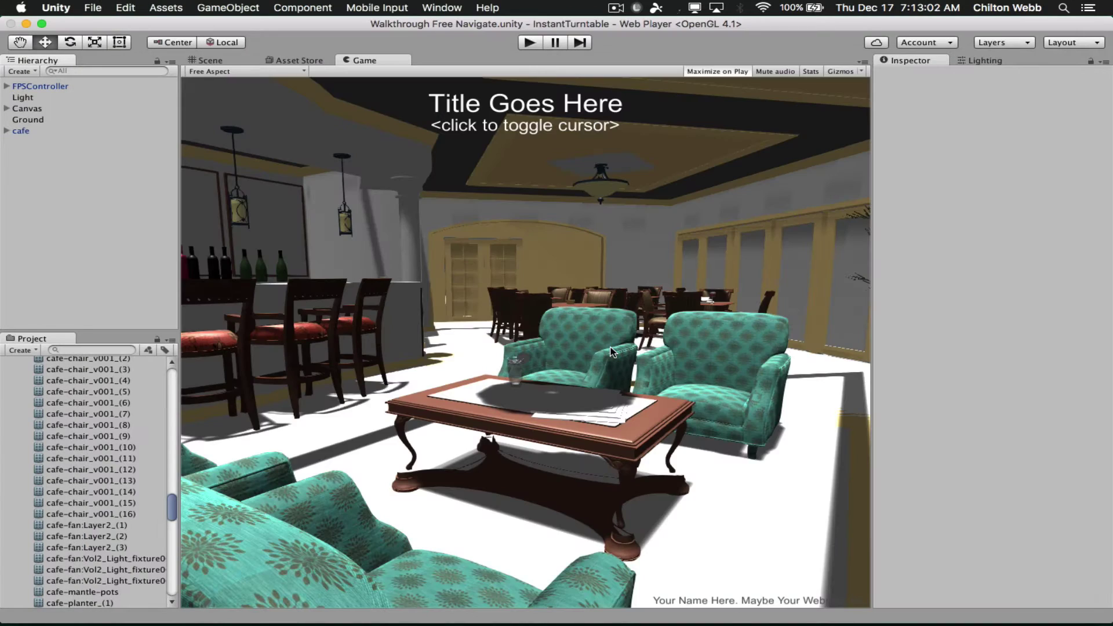
key("super+Tab")
key("super+Tab")
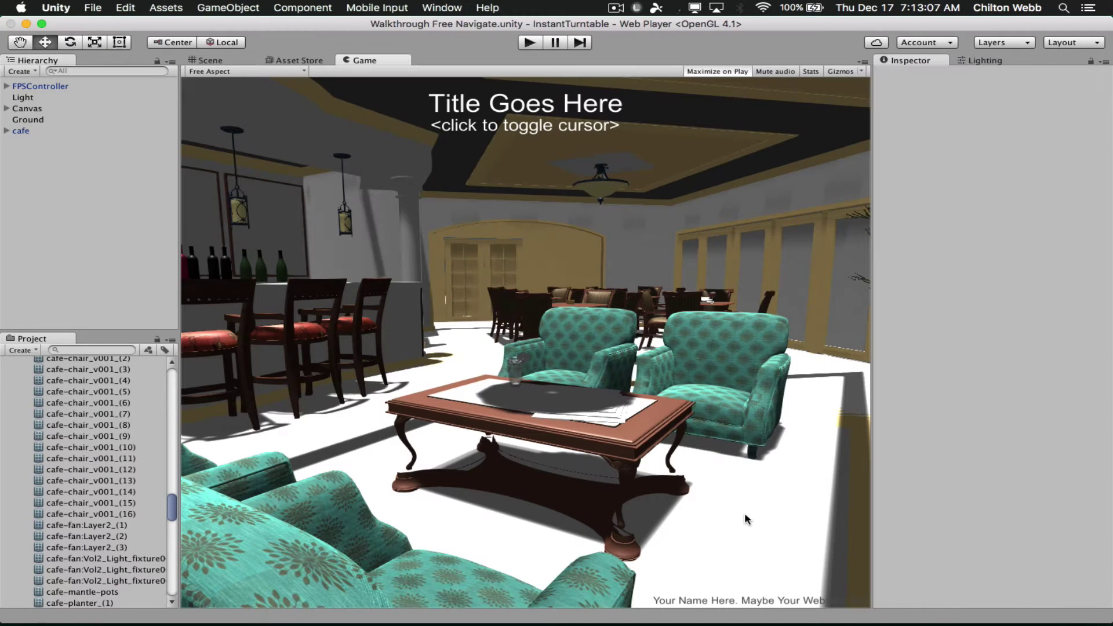
Show the Scene view with the cafe model and select its floor mesh, bar-bistro-cafe_v003:Layer1
left_click(60, 119)
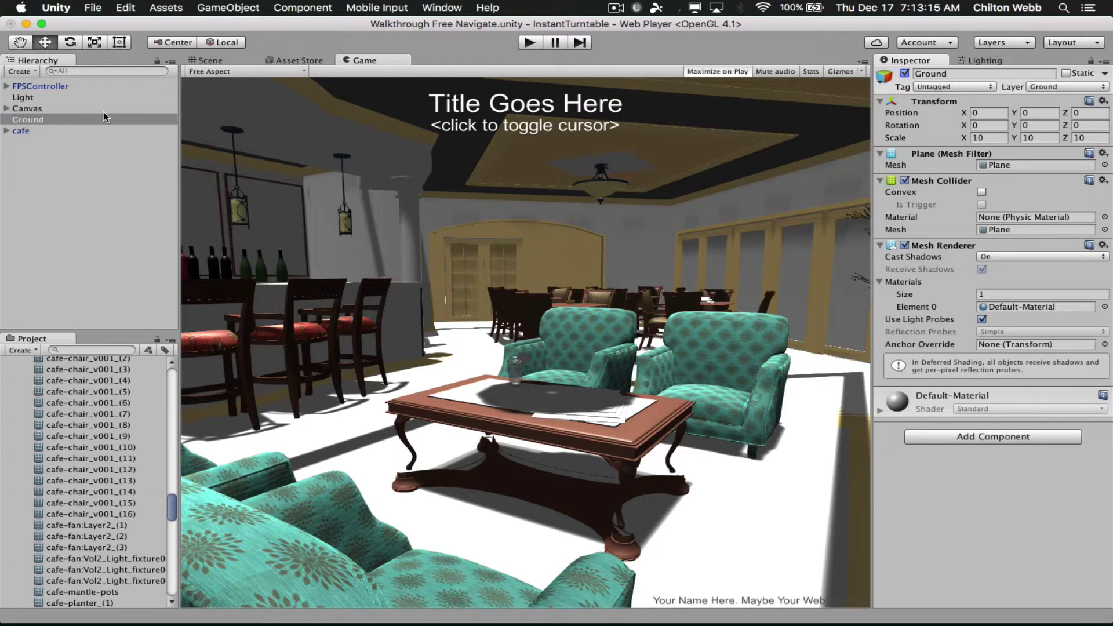
left_click(86, 129)
left_click(209, 60)
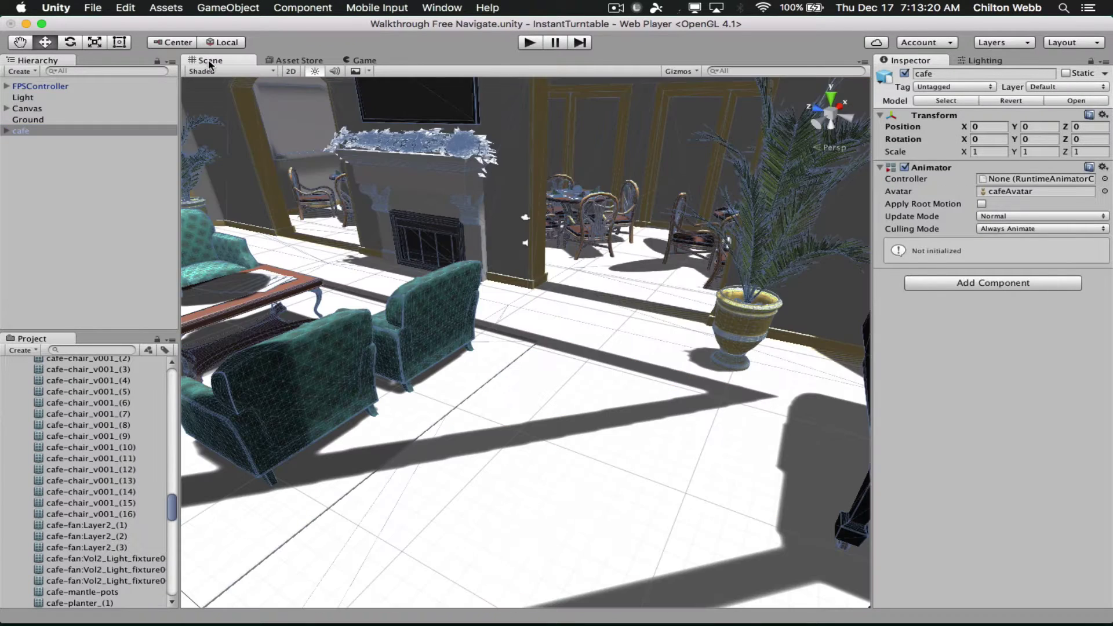
left_click(581, 436)
left_click(581, 437)
left_click(582, 437)
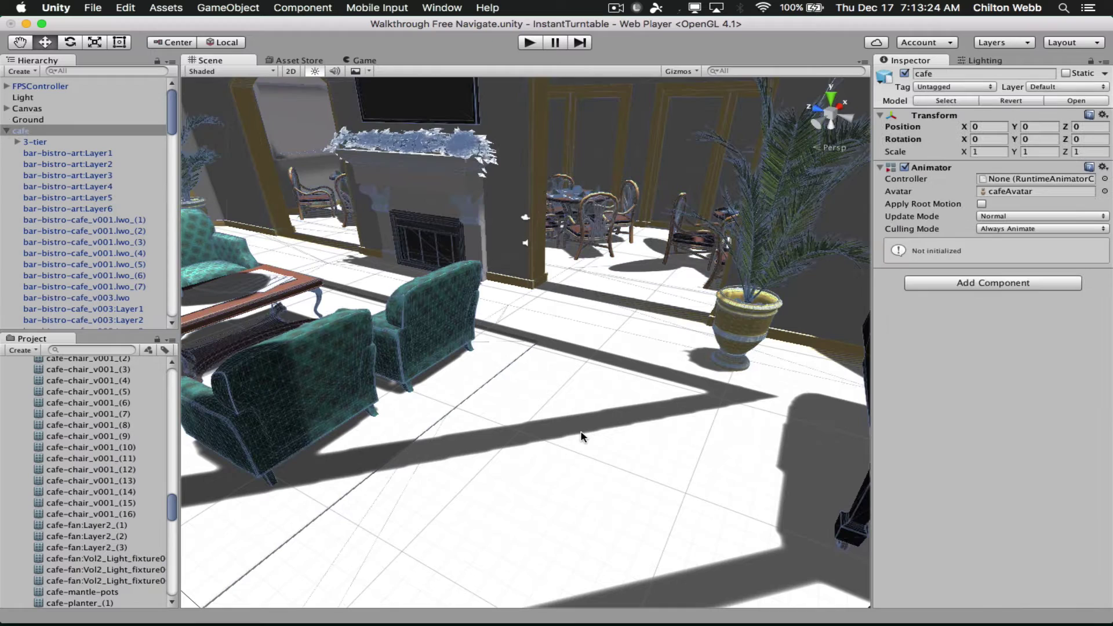
left_click(582, 436)
left_click(583, 436)
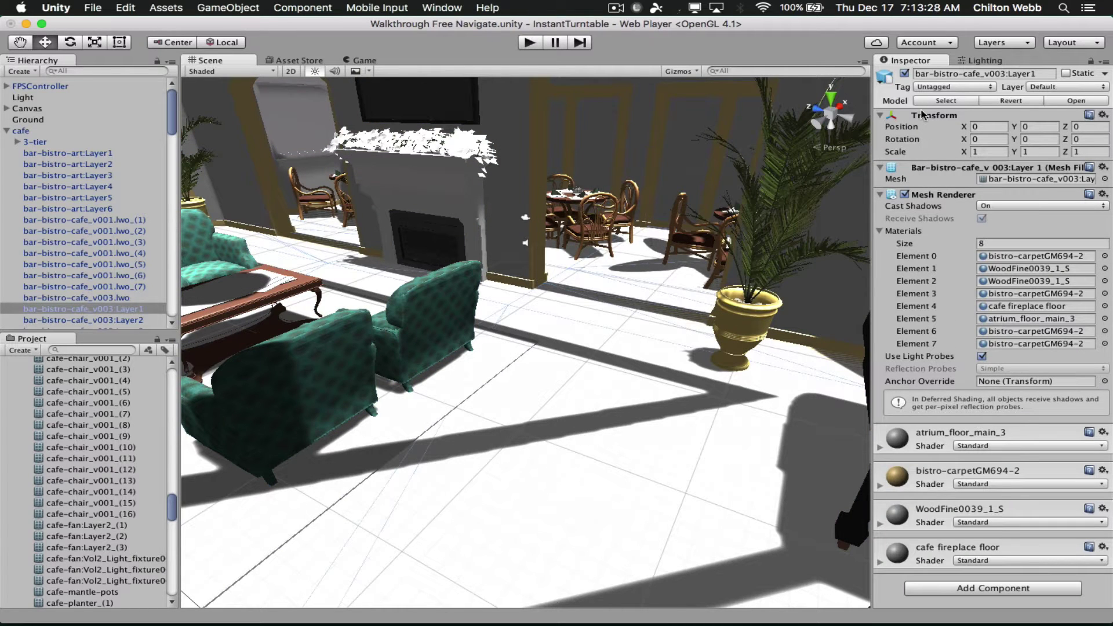
Deactivate the bar-bistro-cafe_v003:Layer1 floor object
left_click(905, 74)
left_click(906, 73)
left_click(905, 73)
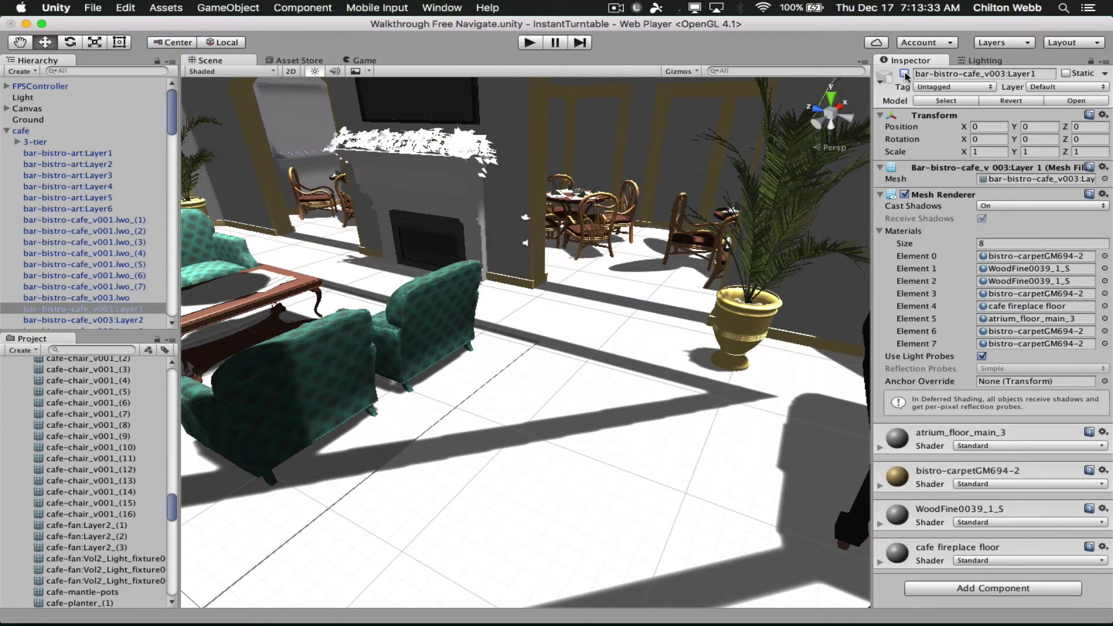
left_click(905, 73)
Run the scene, walk through the lounge and breakfast area to examine the floor, and pause the game
key("super+p")
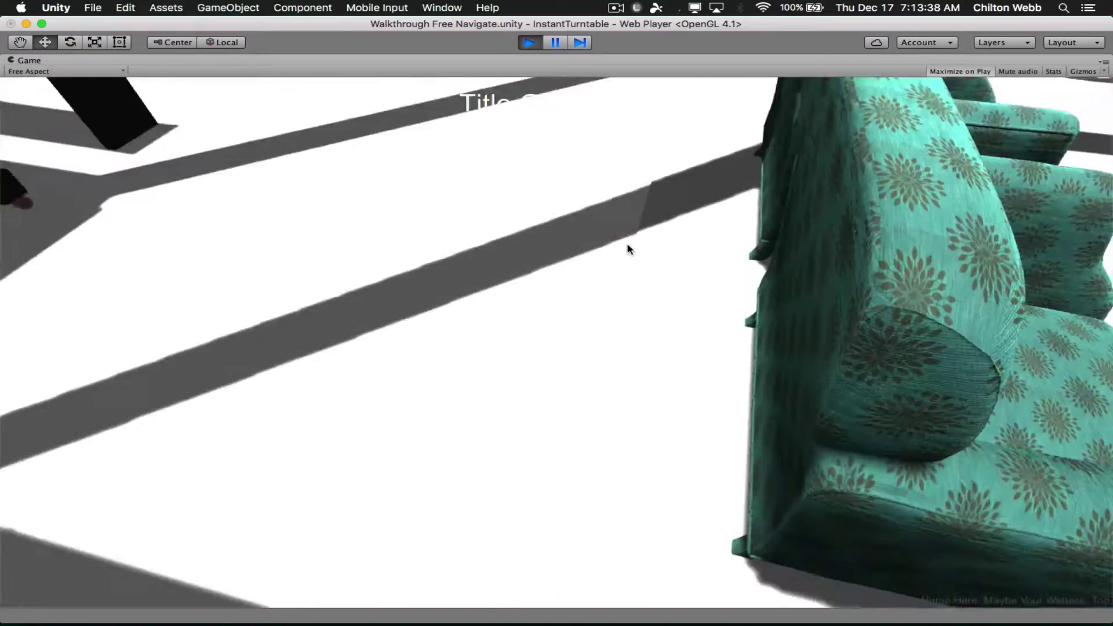
left_click(627, 250)
key("w")
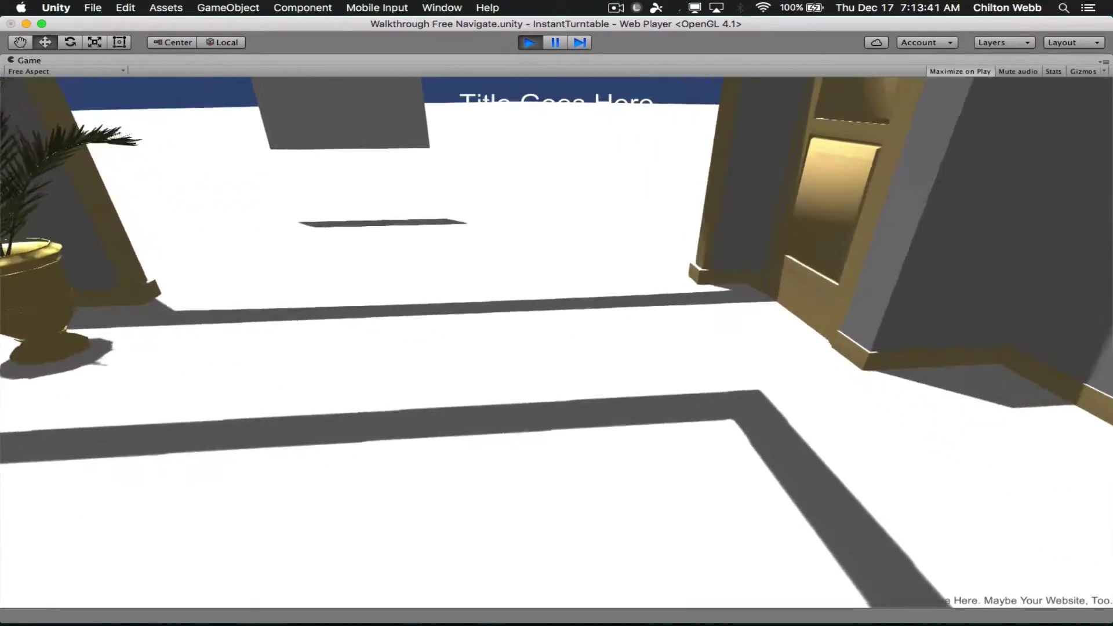
key("w")
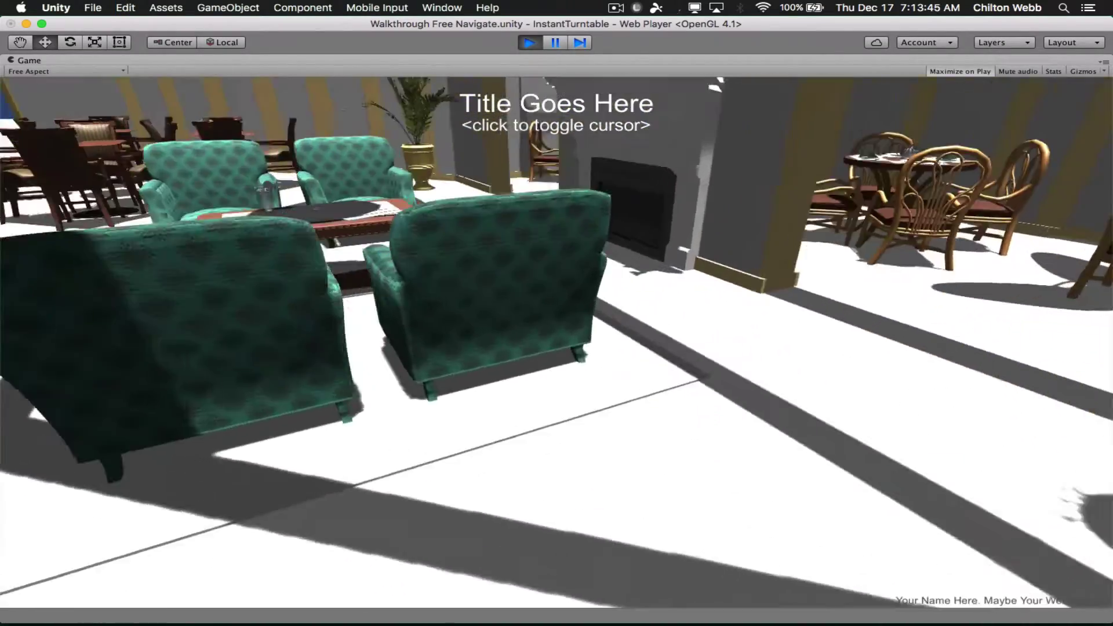
key("w")
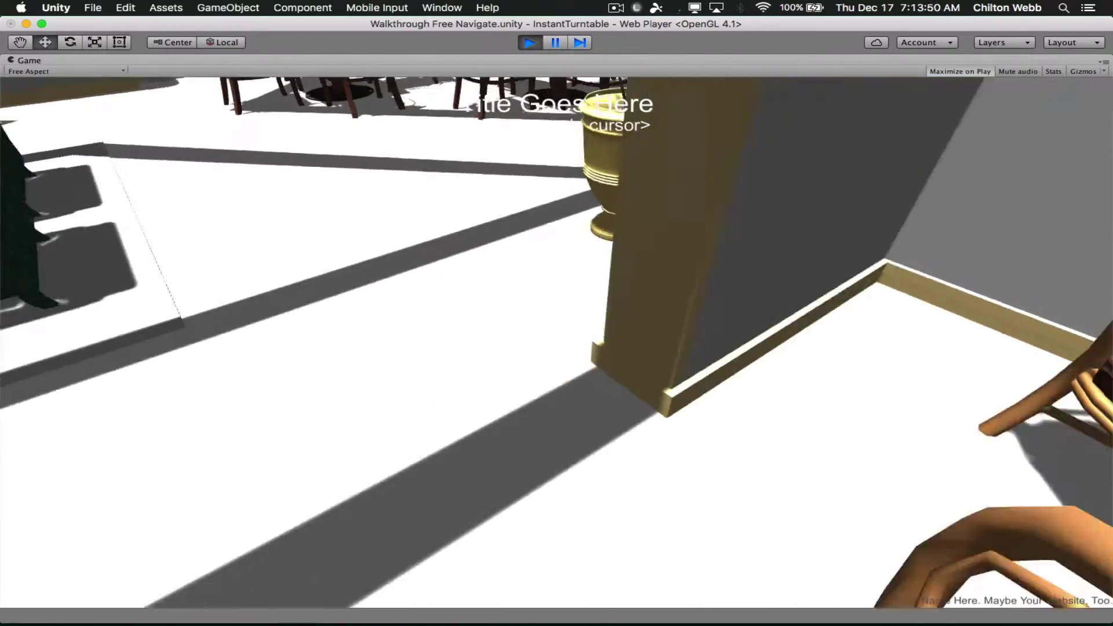
key("s")
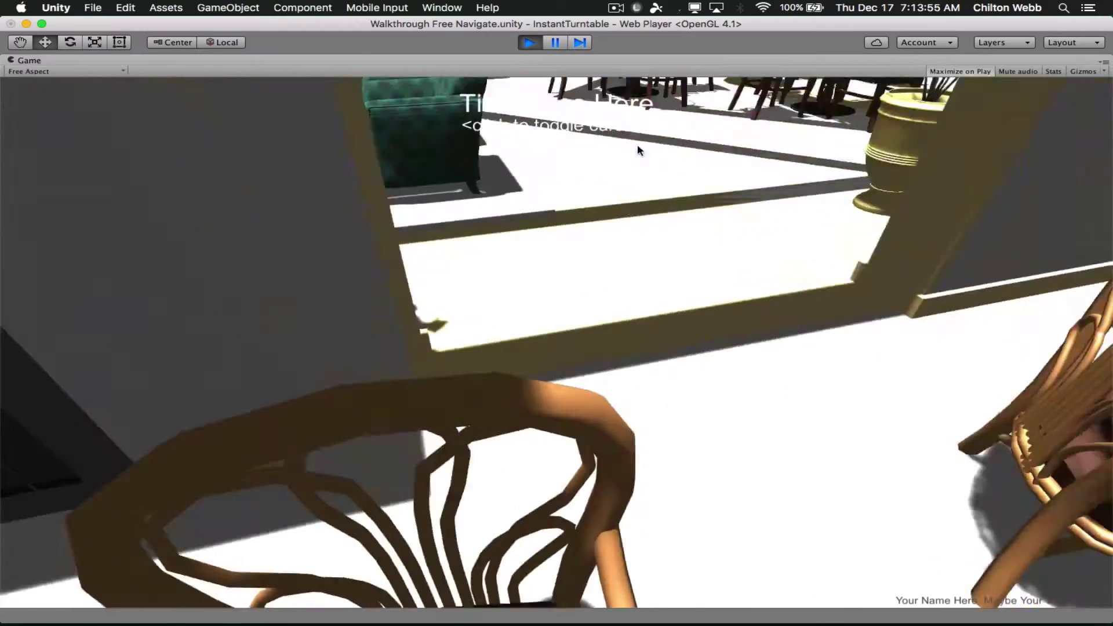
key("s")
left_click(566, 198)
key("w")
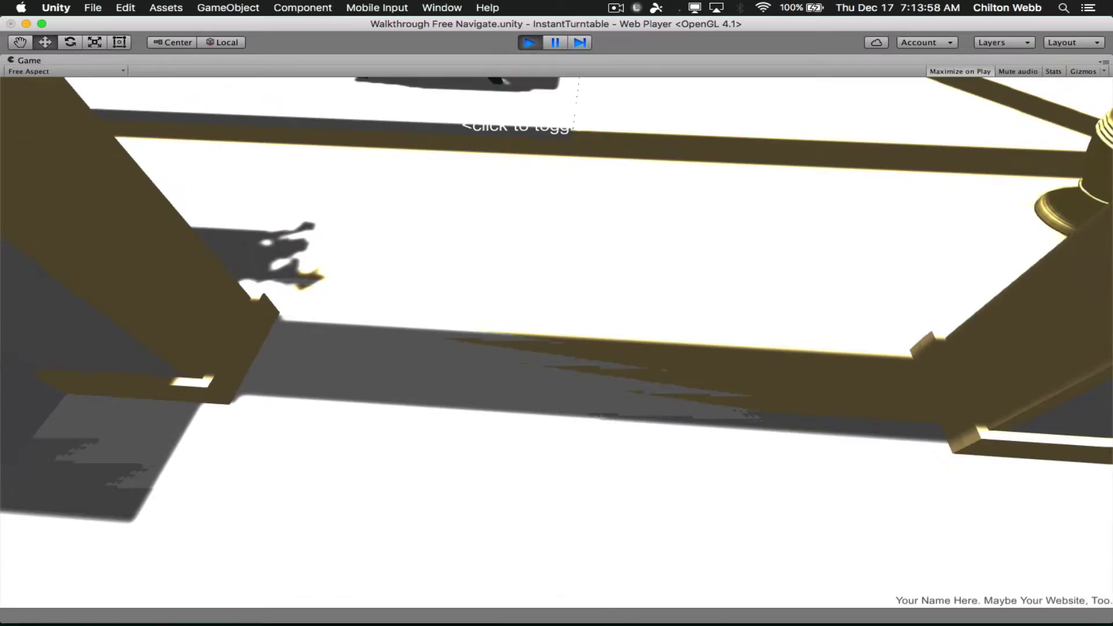
key("s")
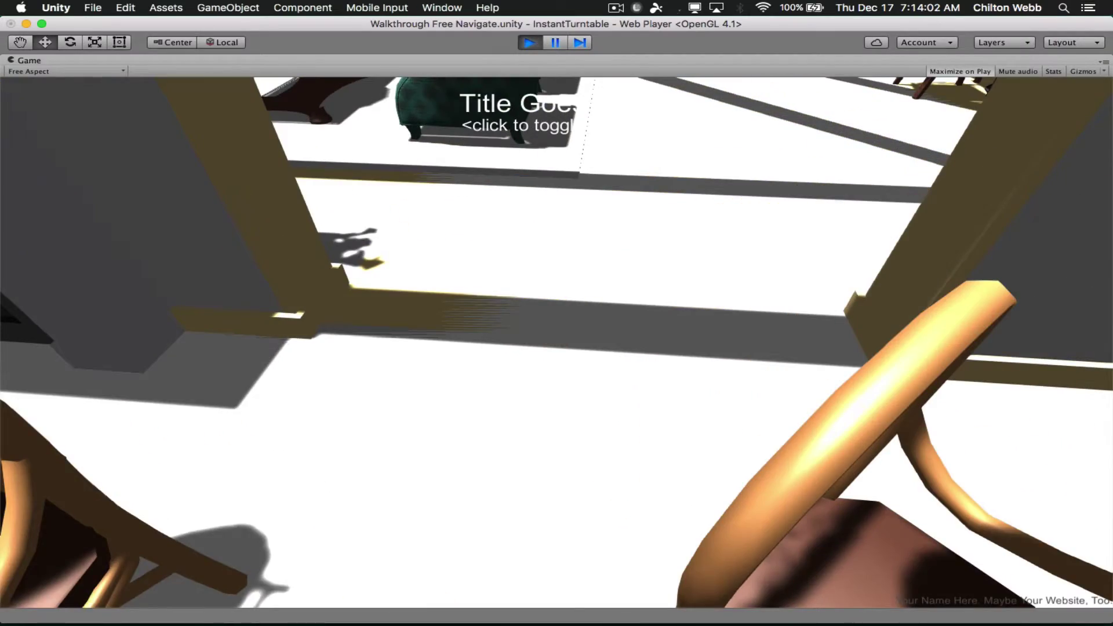
key("shift+super+p")
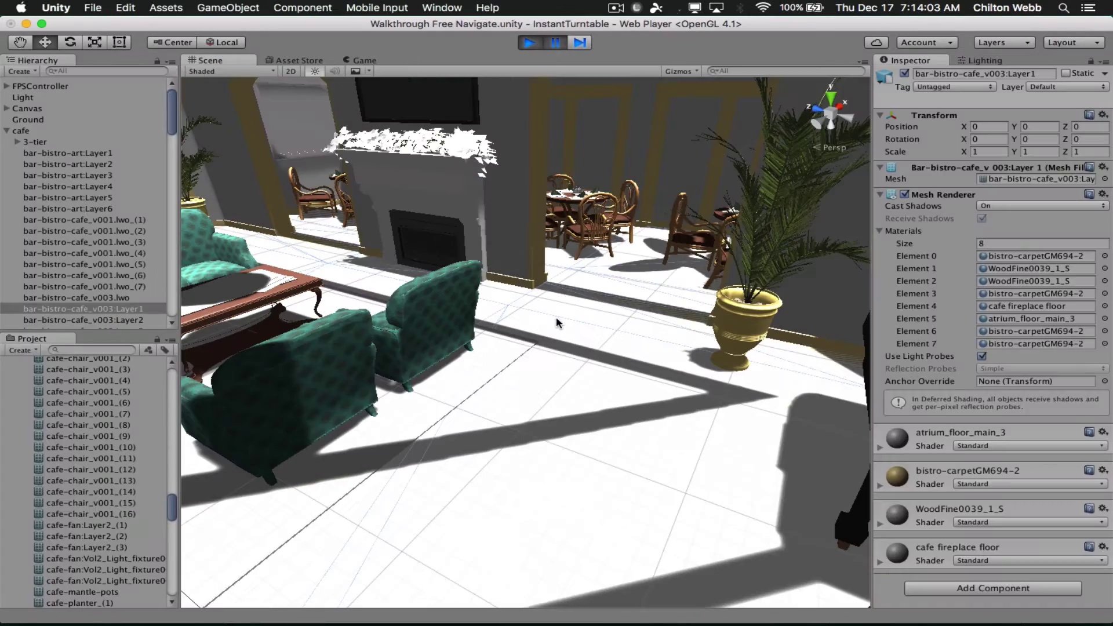
Raise bar-bistro-cafe_v003:Layer1 to about Y 27.36 in the paused game, view it from another side, and exit play mode
left_click_drag(554, 320, 419, 336, "alt")
key("f")
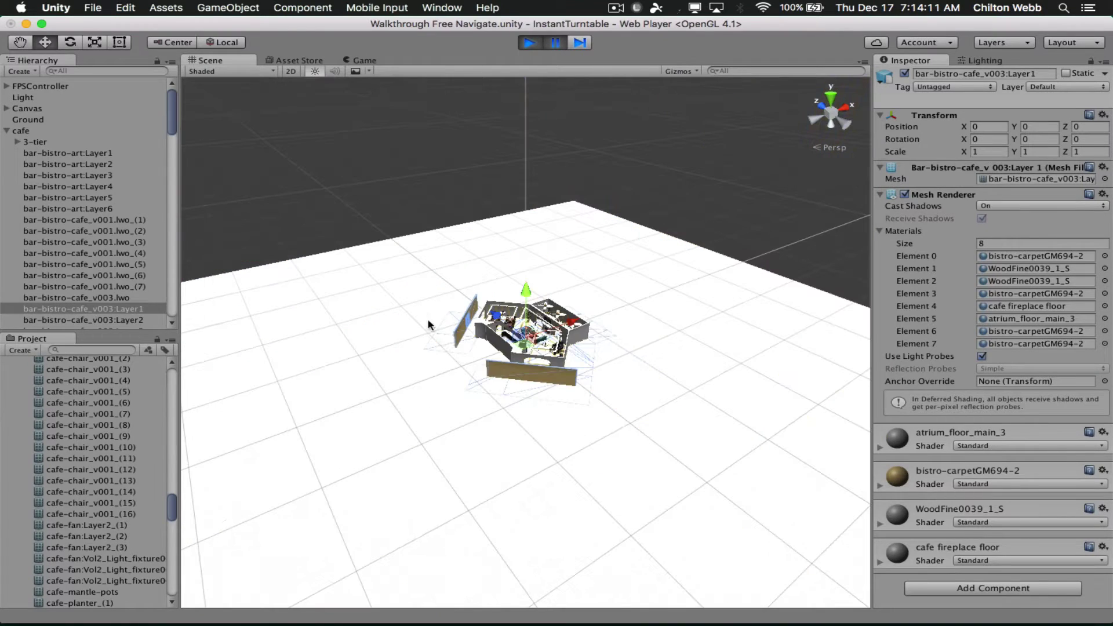
left_click_drag(528, 288, 527, 84)
key("f")
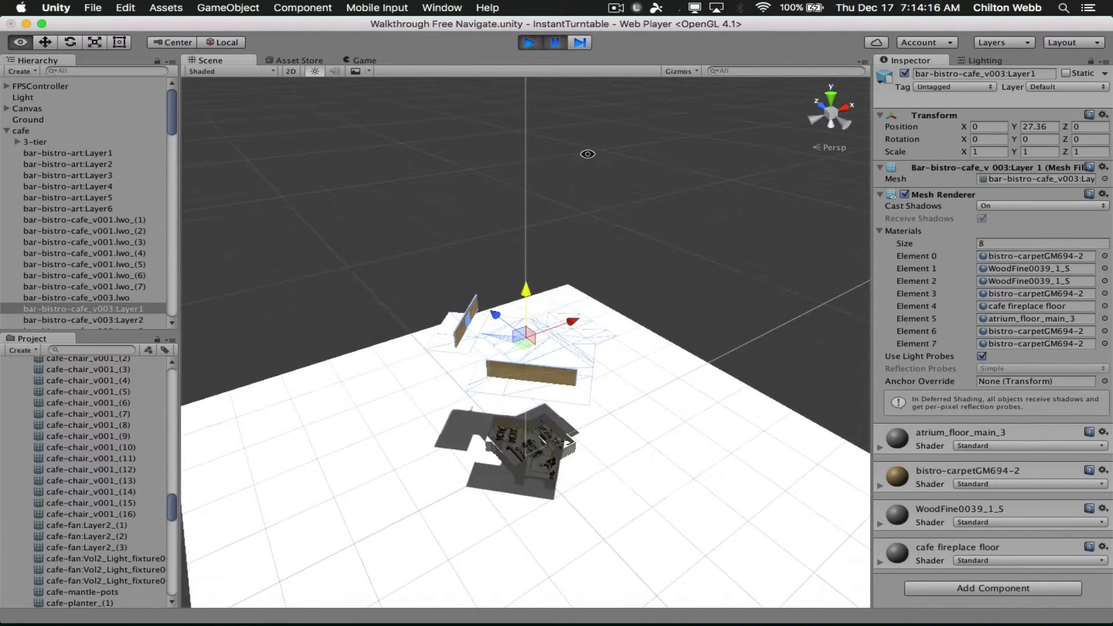
left_click_drag(642, 268, 3, 260, "alt")
key("super+p")
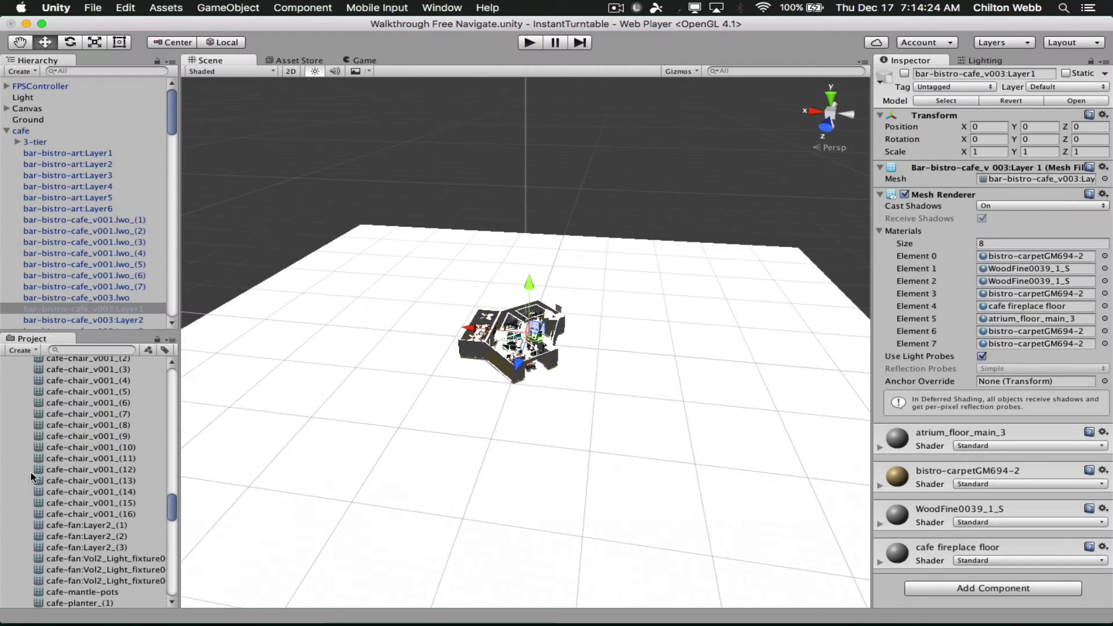
Reactivate bar-bistro-cafe_v003:Layer1 after raising it to about Y 24.54, and lower it below the ground to about Y -8.5
left_click_drag(529, 284, 529, 149)
key("f")
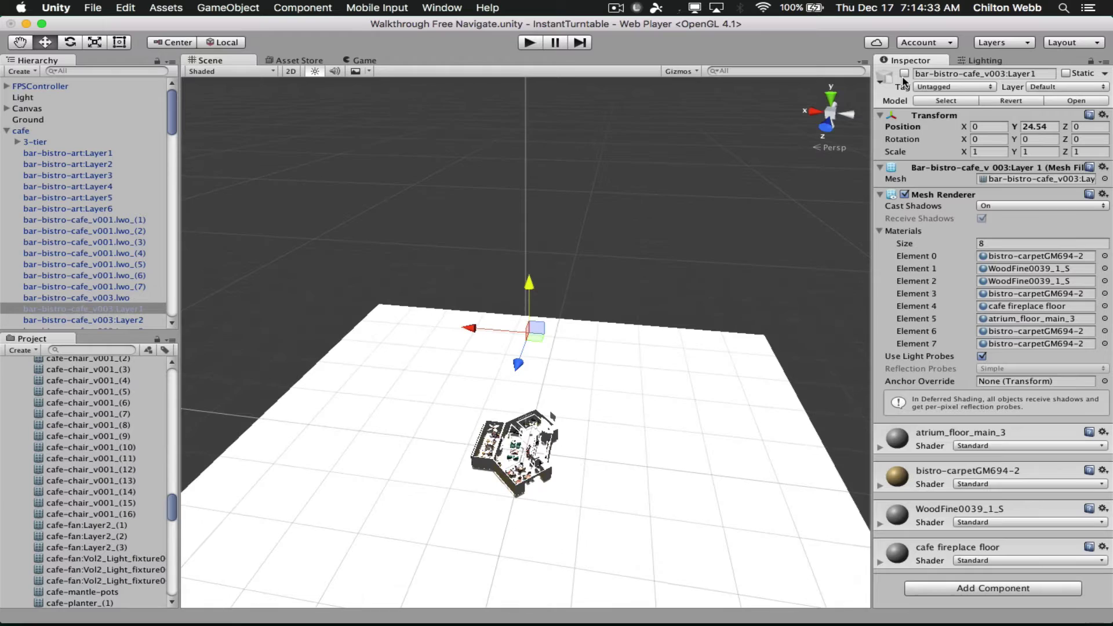
left_click(904, 74)
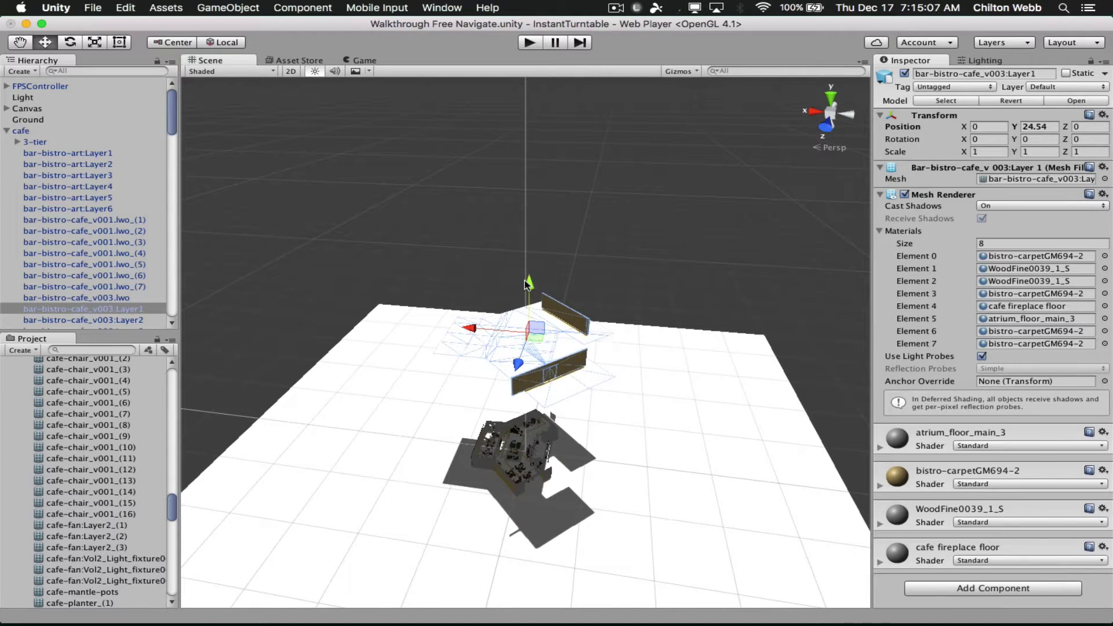
left_click_drag(528, 296, 526, 474)
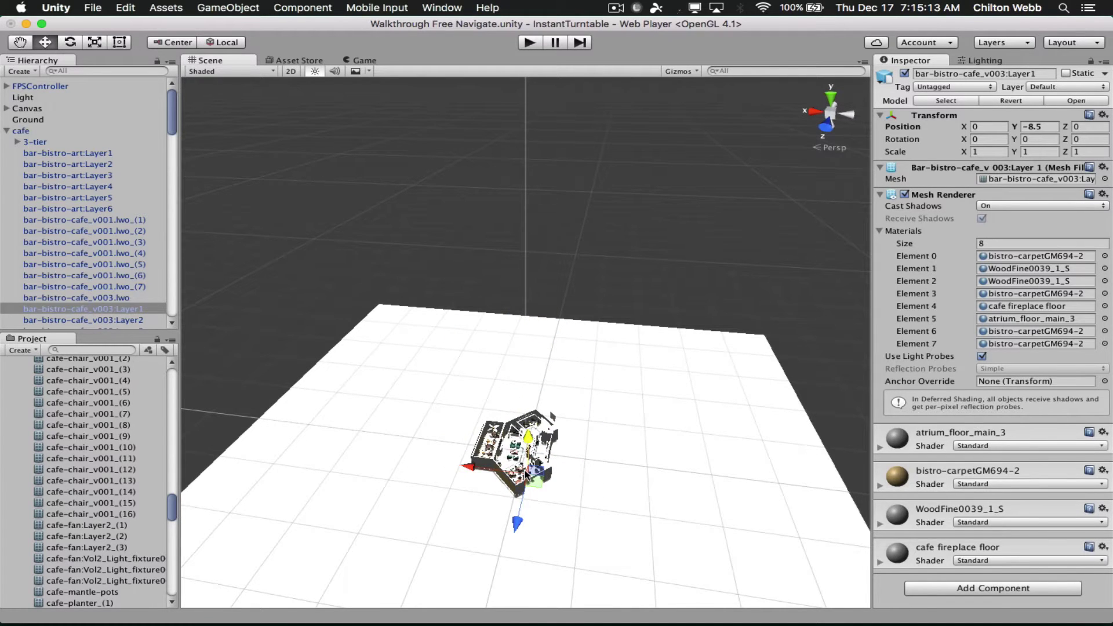
key("f")
Select the Ground plane and disable its Mesh Renderer
left_click(447, 385)
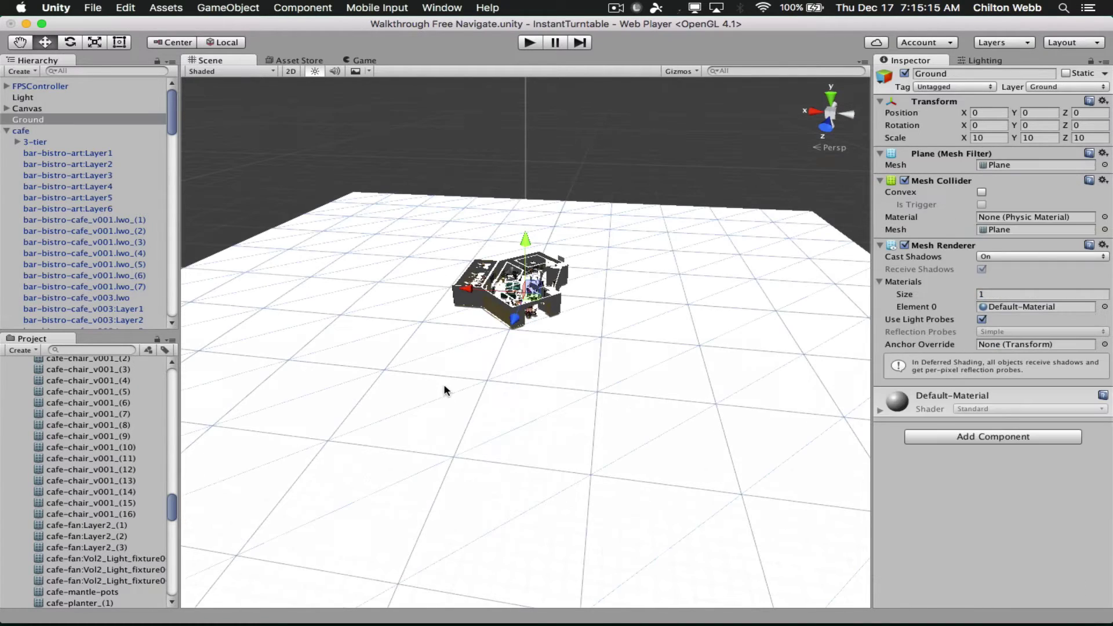
left_click(904, 245)
Run the scene and walk around the lounge to inspect the floor without the rendered ground, ending play mode when done
key("super+p")
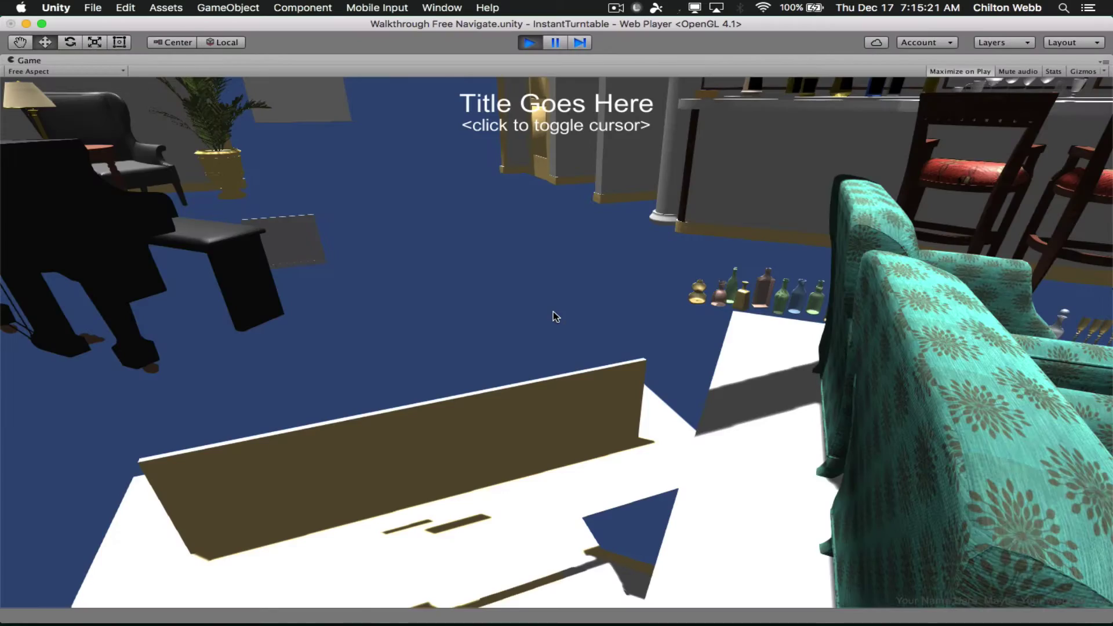
left_click(553, 312)
key("s")
key("w")
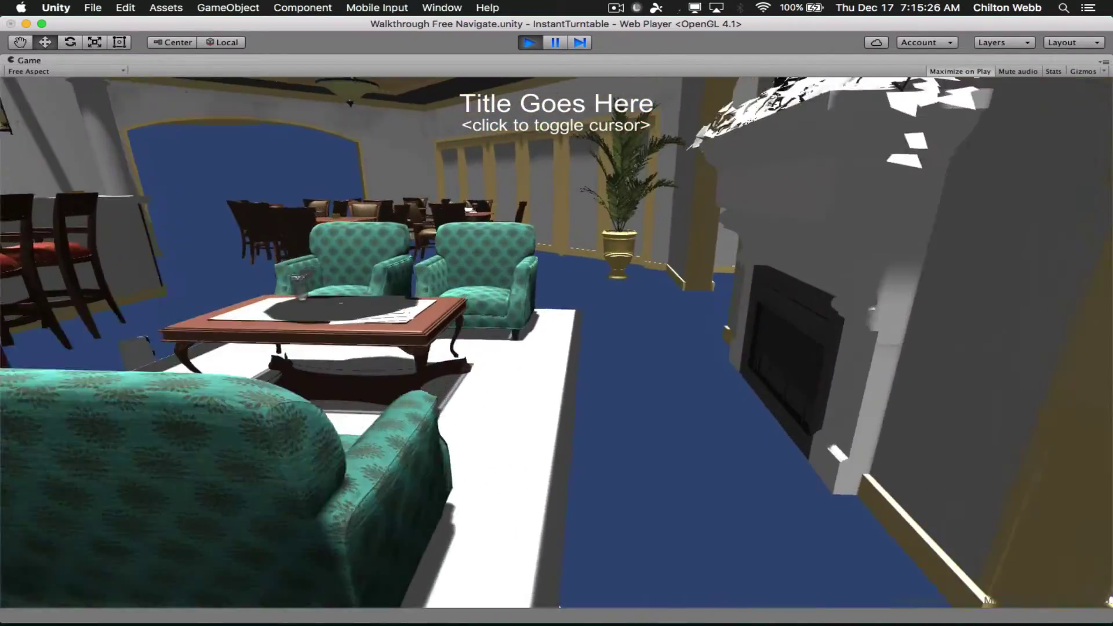
key("w")
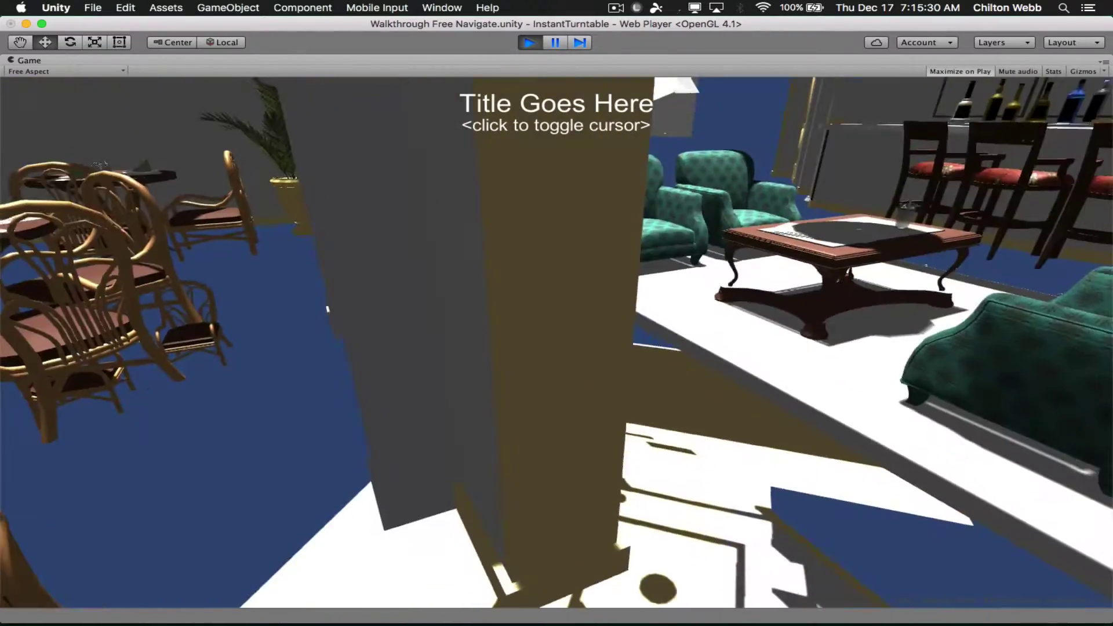
key("super+p")
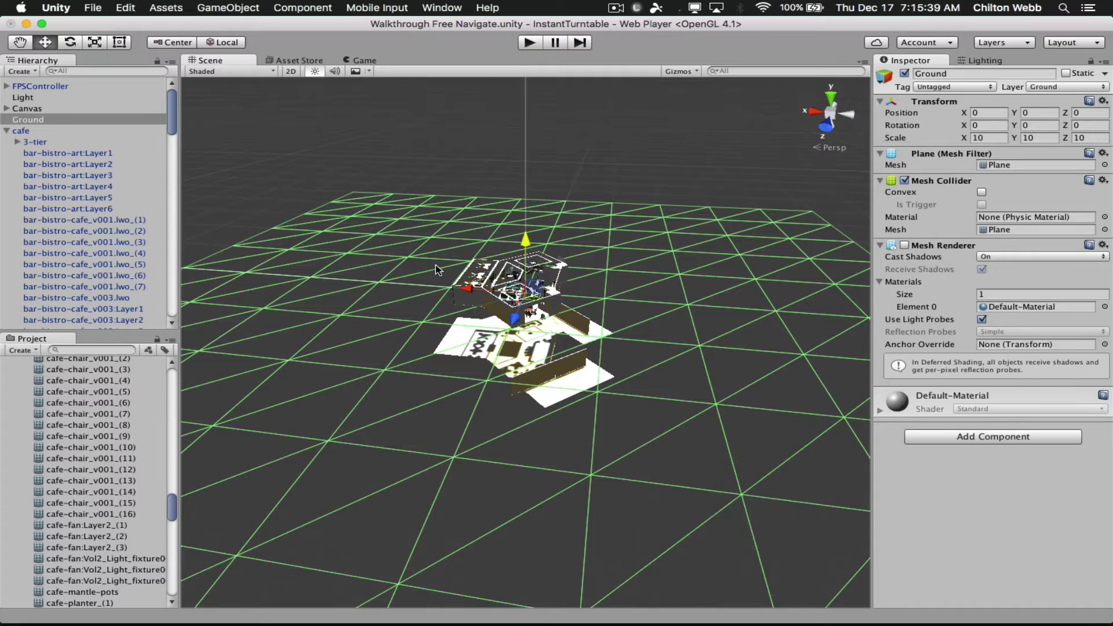
Undo the disabling of the Ground's Mesh Renderer and the selection of the Ground
key("super+z")
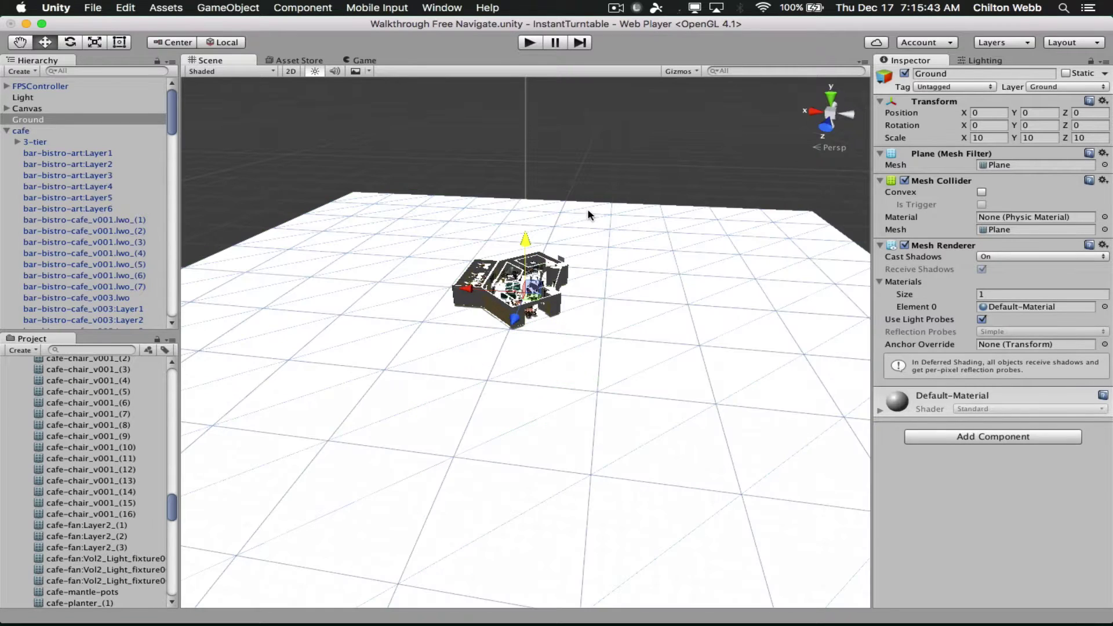
key("super+z")
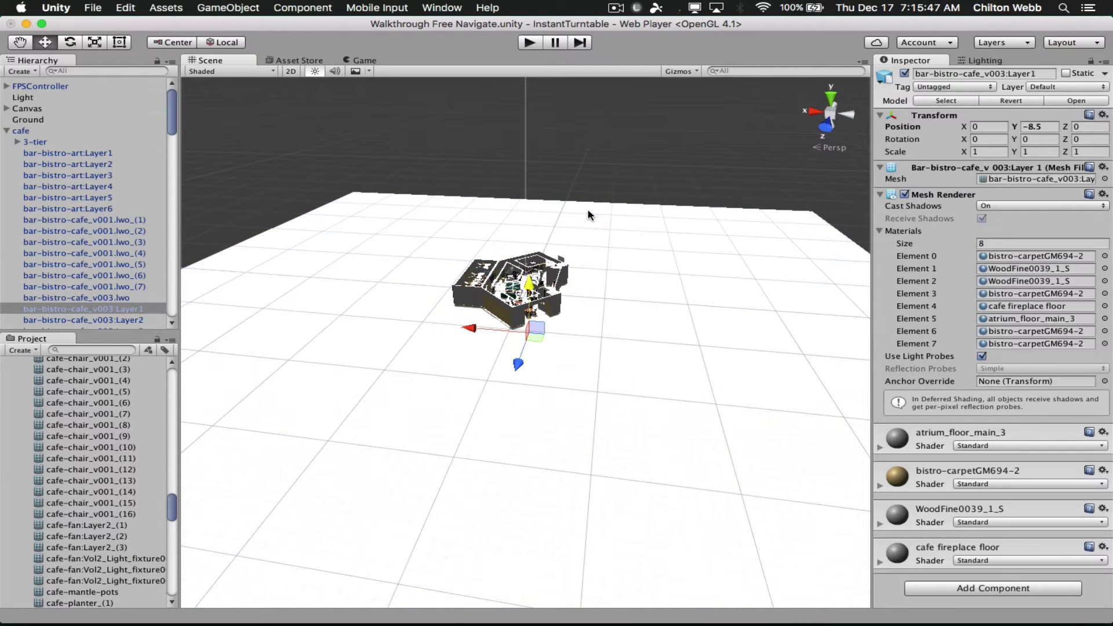
Examine the cafe's child objects, selecting bar-bistro-cafe_v003:Layer12 and framing bar-bistro-cafe_v001.lwo_(6) and bar-bistro-cafe_v001.lwo_(1) in the scene
scroll(123, 223, "down", 5)
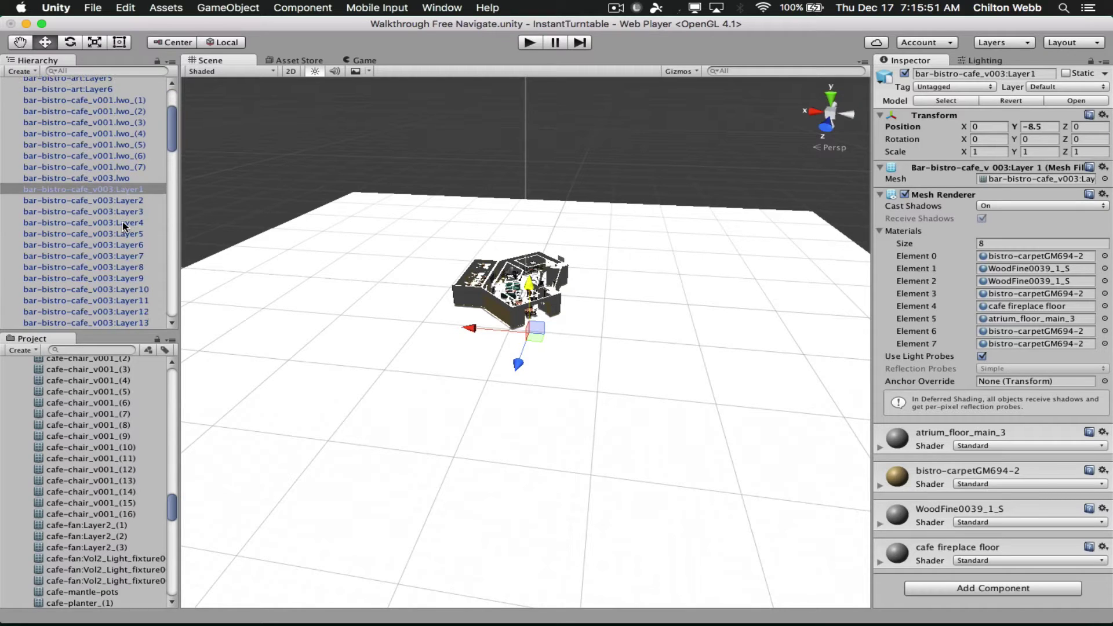
scroll(123, 223, "down", 2)
left_click(125, 272)
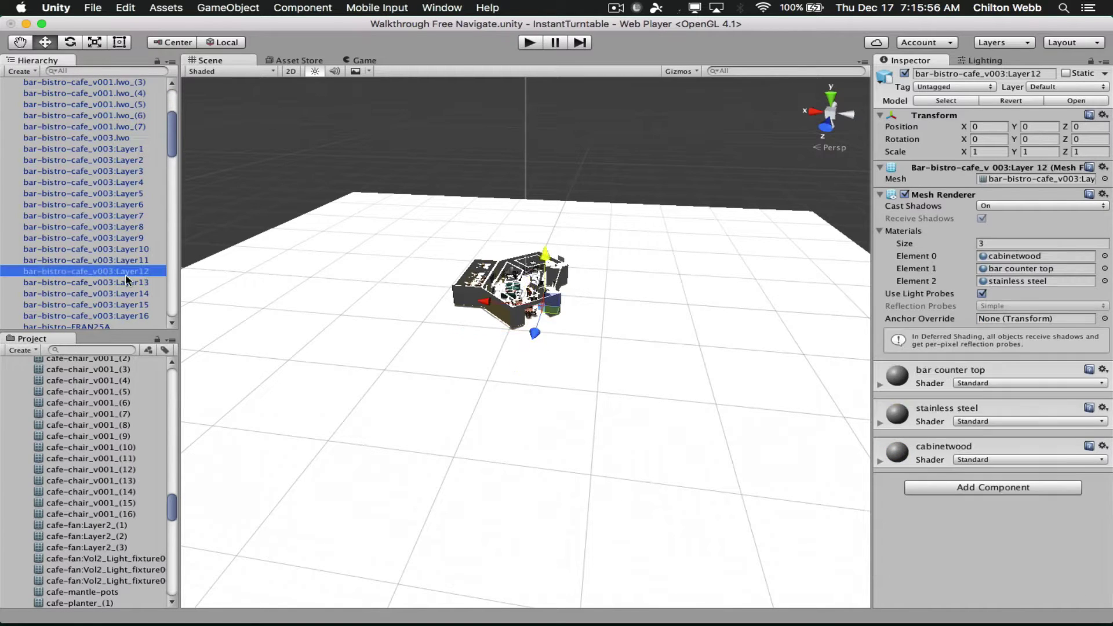
double_click(126, 274)
double_click(100, 115)
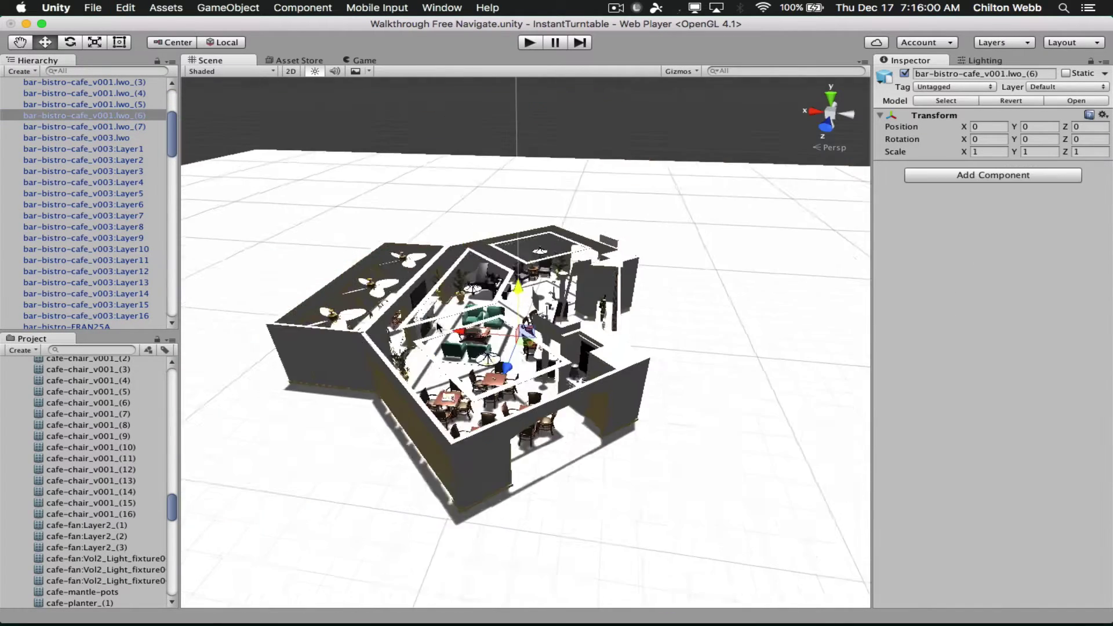
scroll(69, 168, "up", 3)
double_click(84, 144)
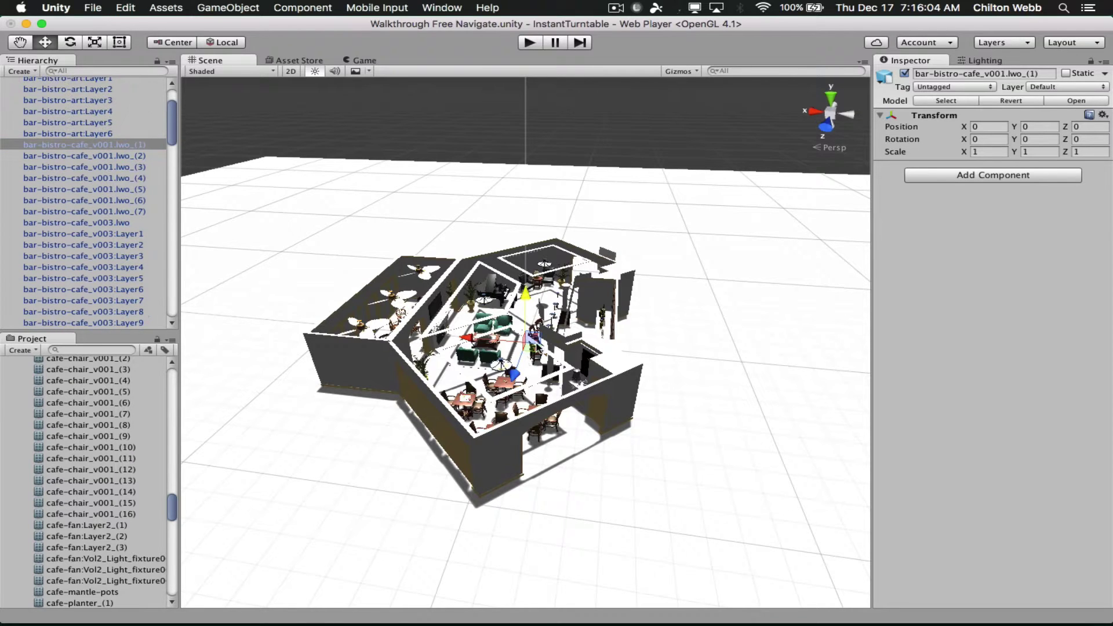
Select the Ground plane from an overhead view of the cafe and disable its Mesh Renderer
left_click_drag(530, 302, 244, 230)
left_click(337, 230)
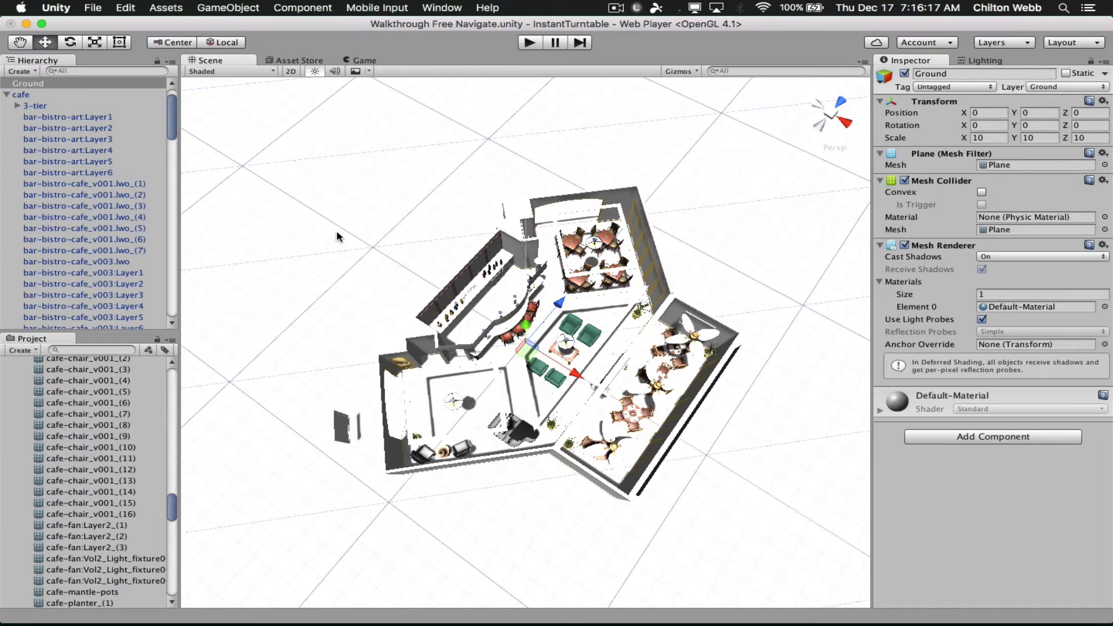
left_click(904, 245)
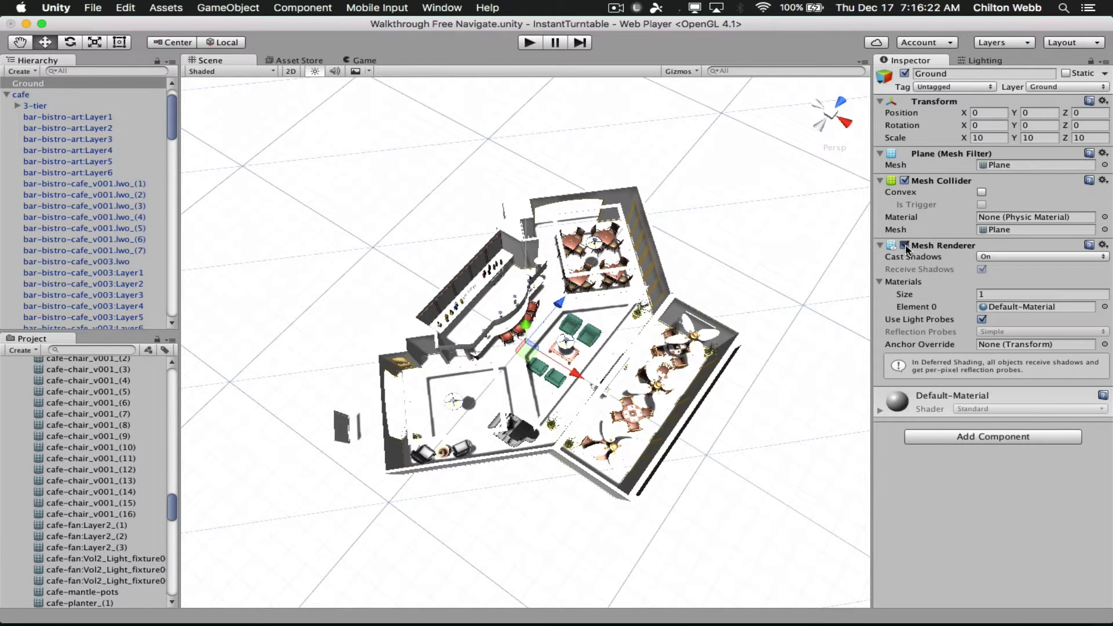
Undo the disabling of the Ground's Mesh Renderer and return to the selection of bar-bistro-cafe_v001.lwo_(6)
left_click_drag(575, 395, 600, 256, "alt")
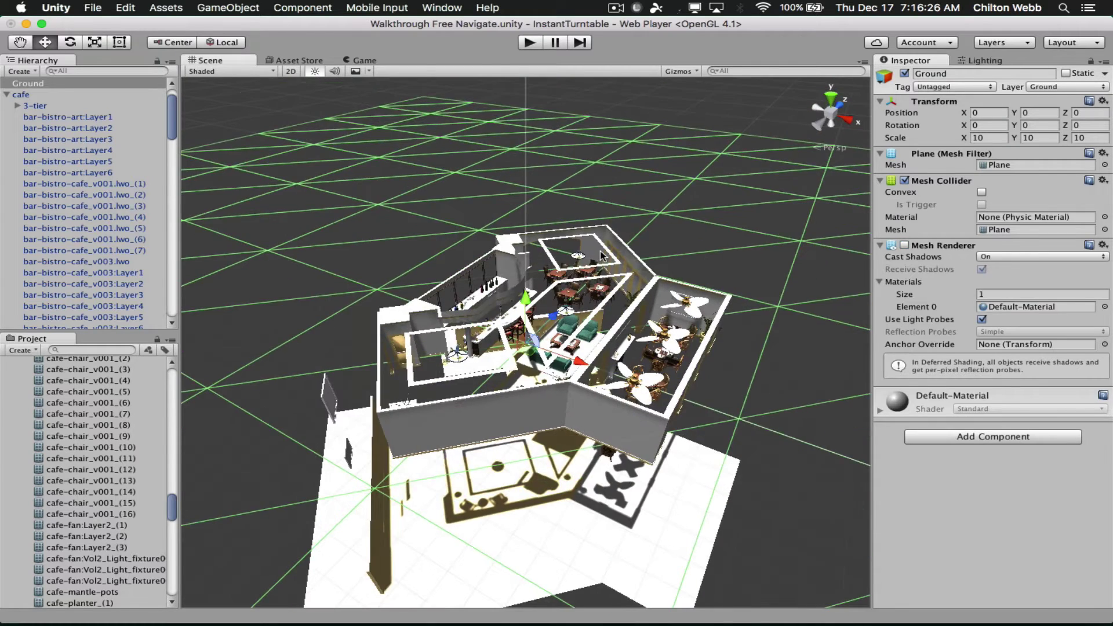
key("super+z")
key("super+z")
key("super+z")
key("super+z")
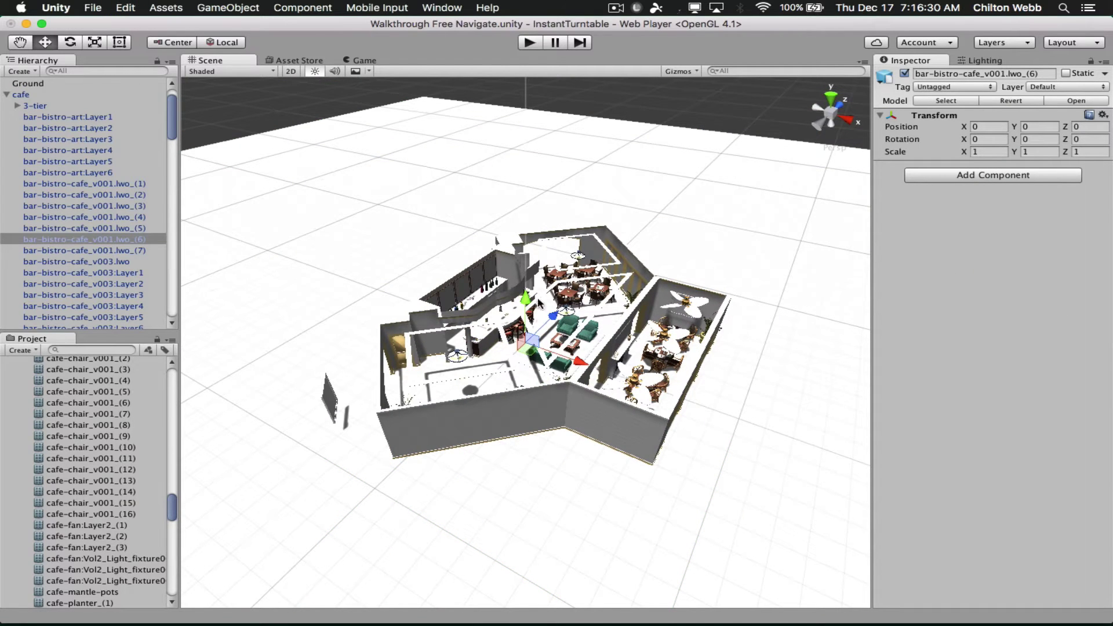
Try raising bar-bistro-cafe_v001.lwo_(6) along its vertical axis and undo the move
left_click_drag(526, 298, 527, 188)
key("super+z")
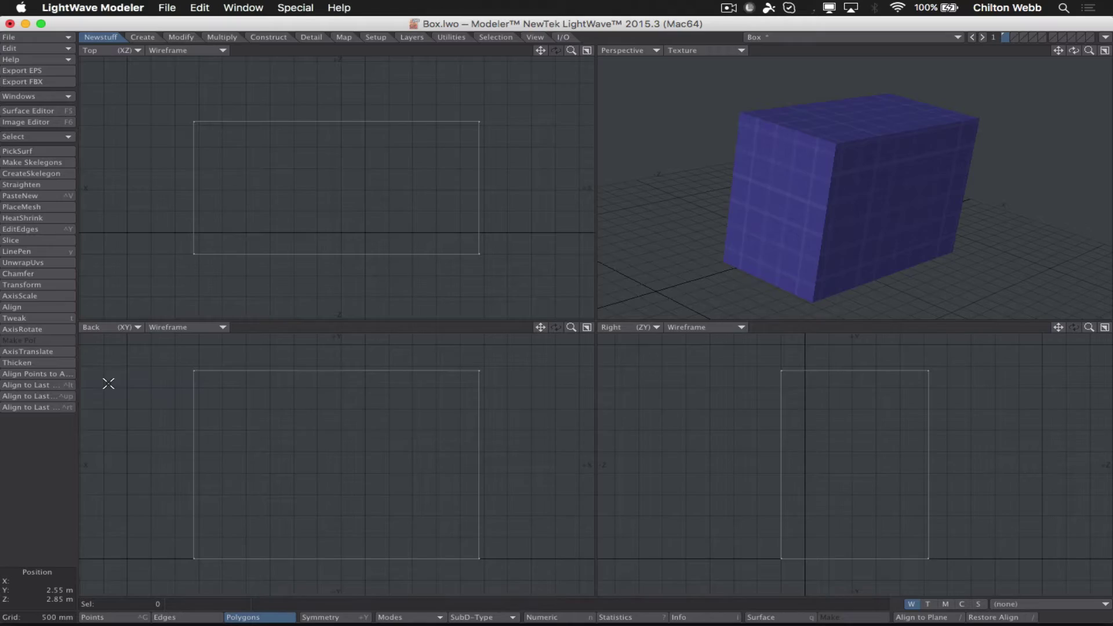
Switch to LightWave Modeler and export the Box model as Box.fbx into the Unity project's Assets folder
left_click(110, 387)
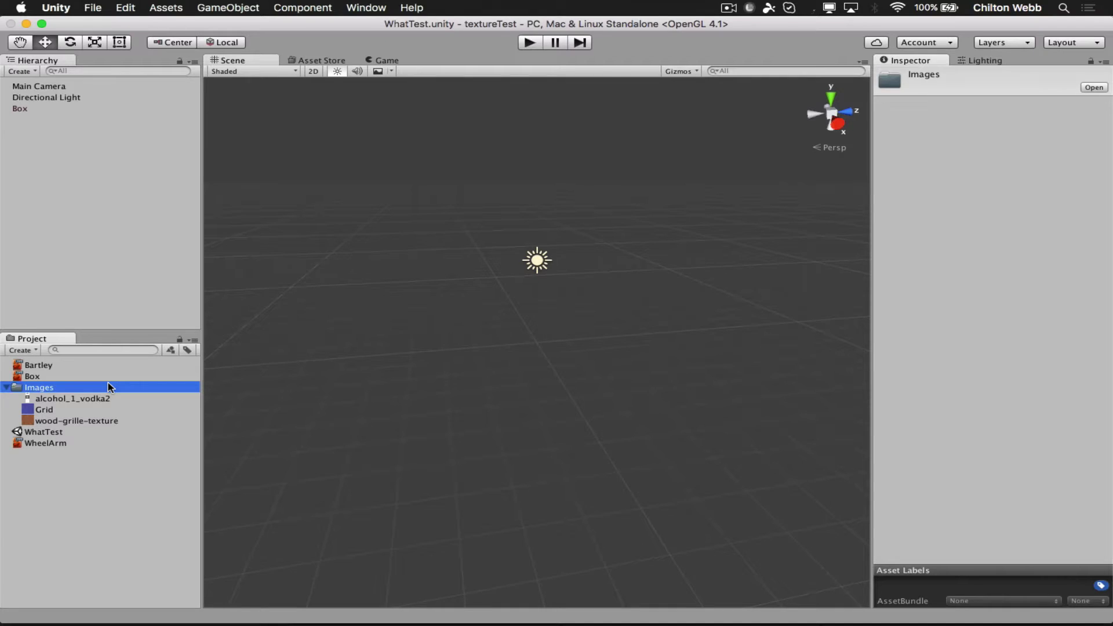
key("super+Tab")
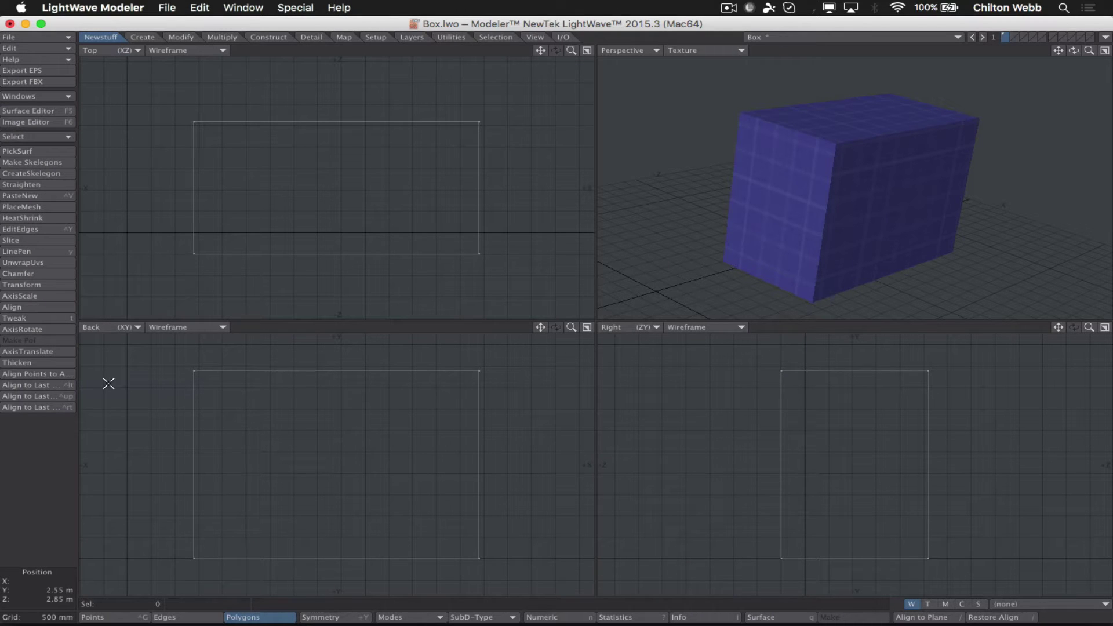
left_click(50, 81)
left_click(464, 255)
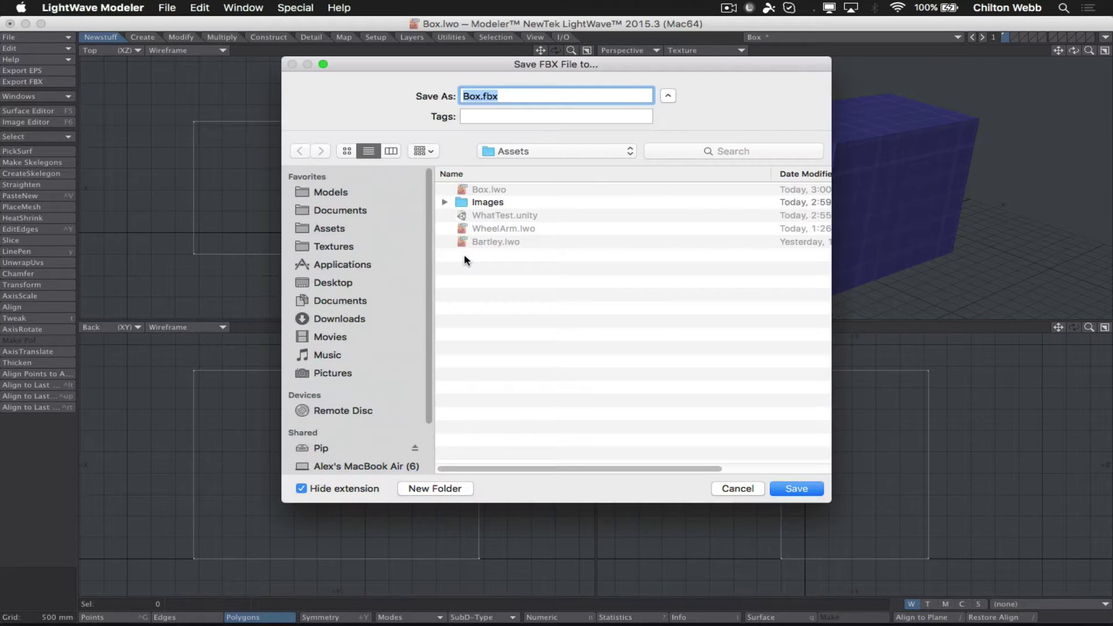
left_click(806, 492)
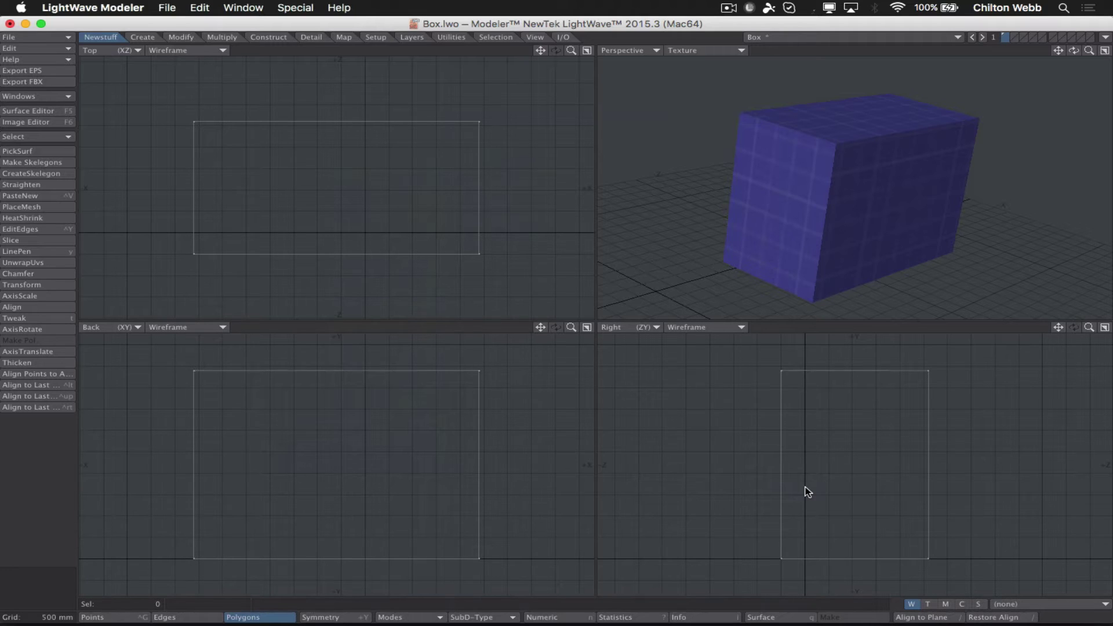
Switch to Unity and examine the grid texture on the imported Box along with the project's Images folder
key("super+Tab")
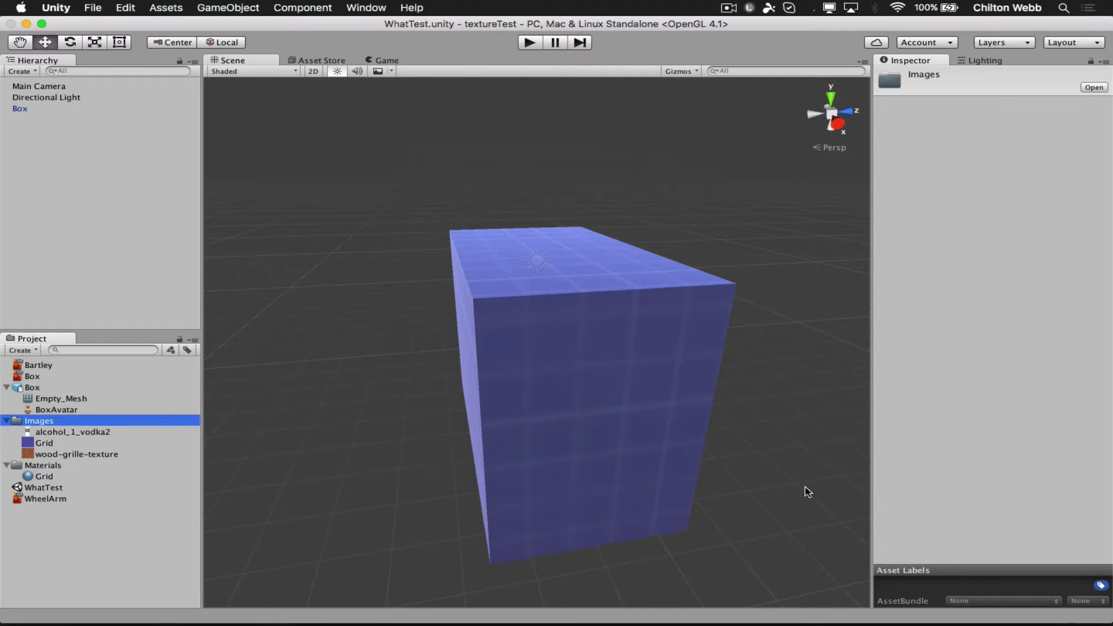
key("super+Tab")
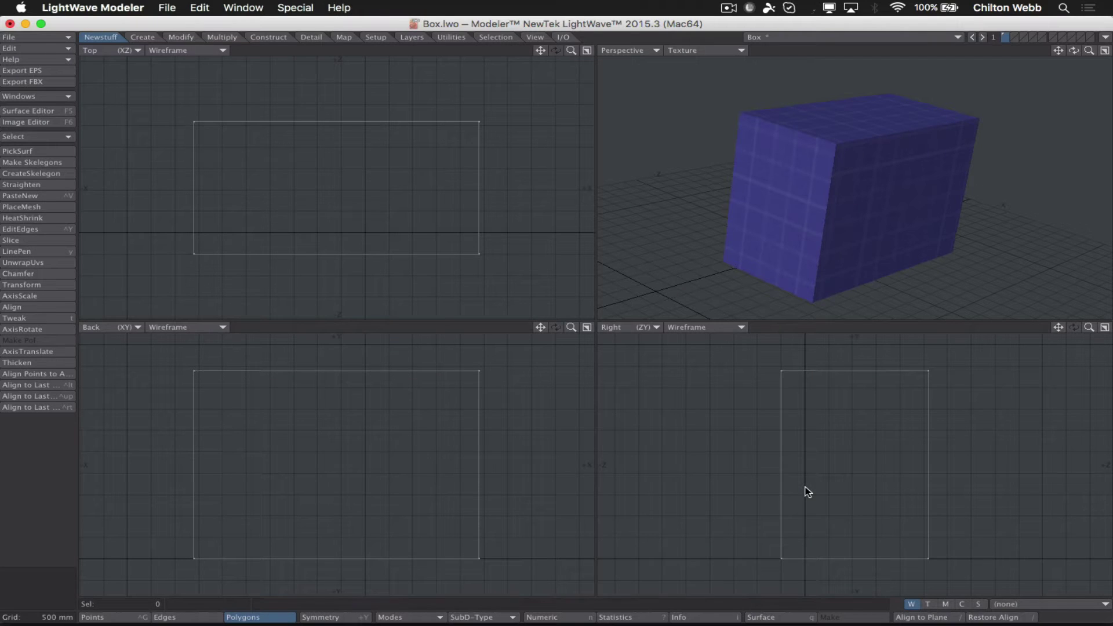
key("super+Tab")
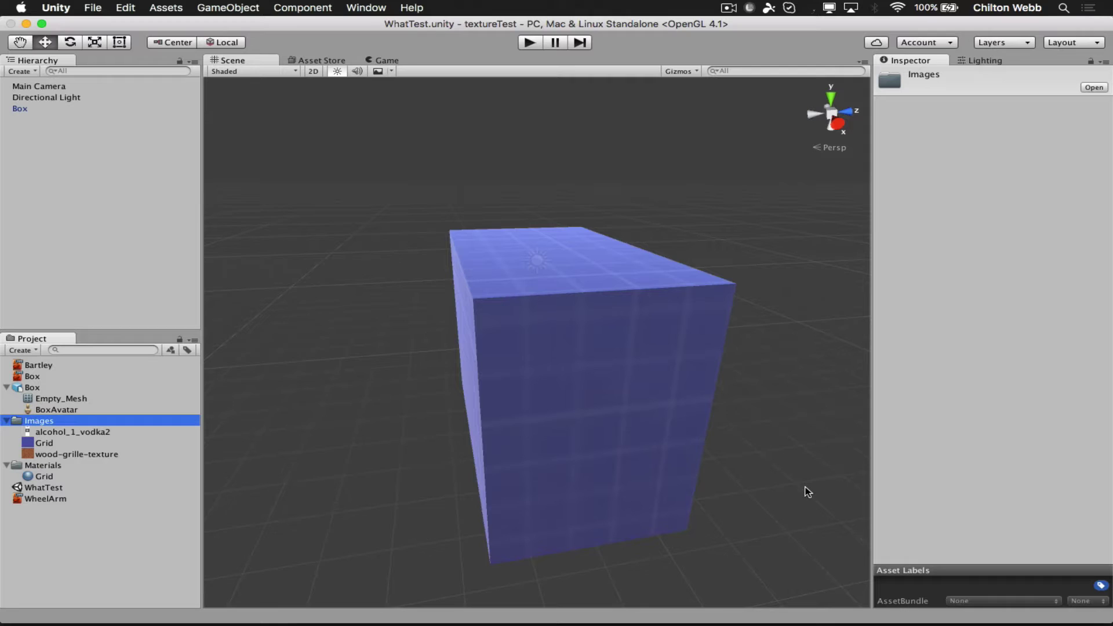
mouse_move(470, 452)
left_mouse_down("alt")
mouse_move(618, 452)
mouse_move(559, 463)
mouse_move(447, 440)
mouse_move(489, 461)
left_mouse_up("alt")
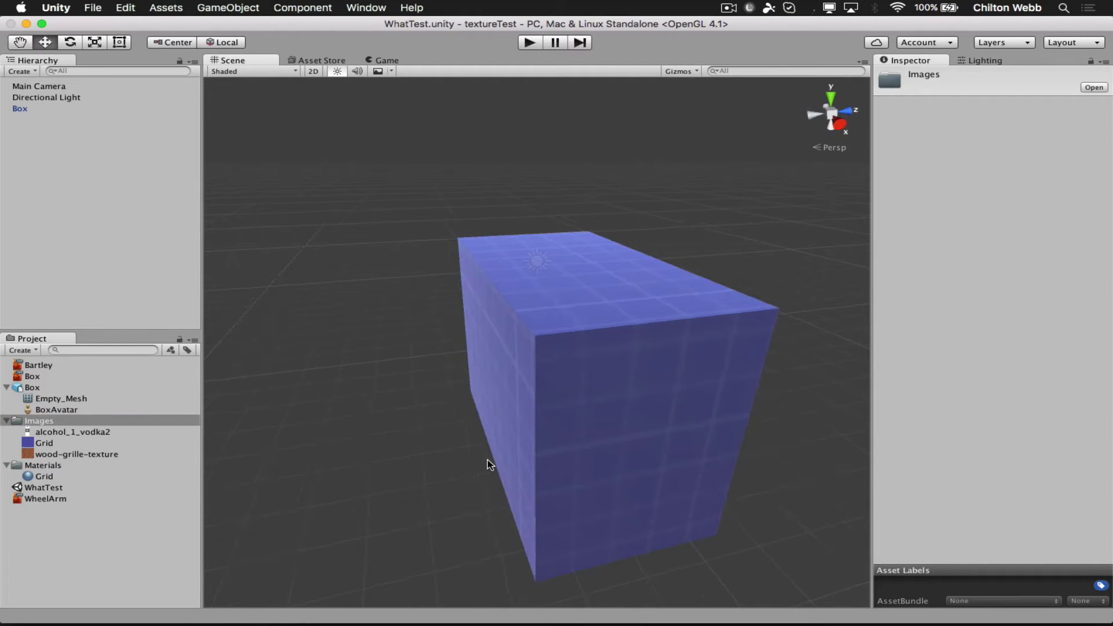
left_click(111, 423)
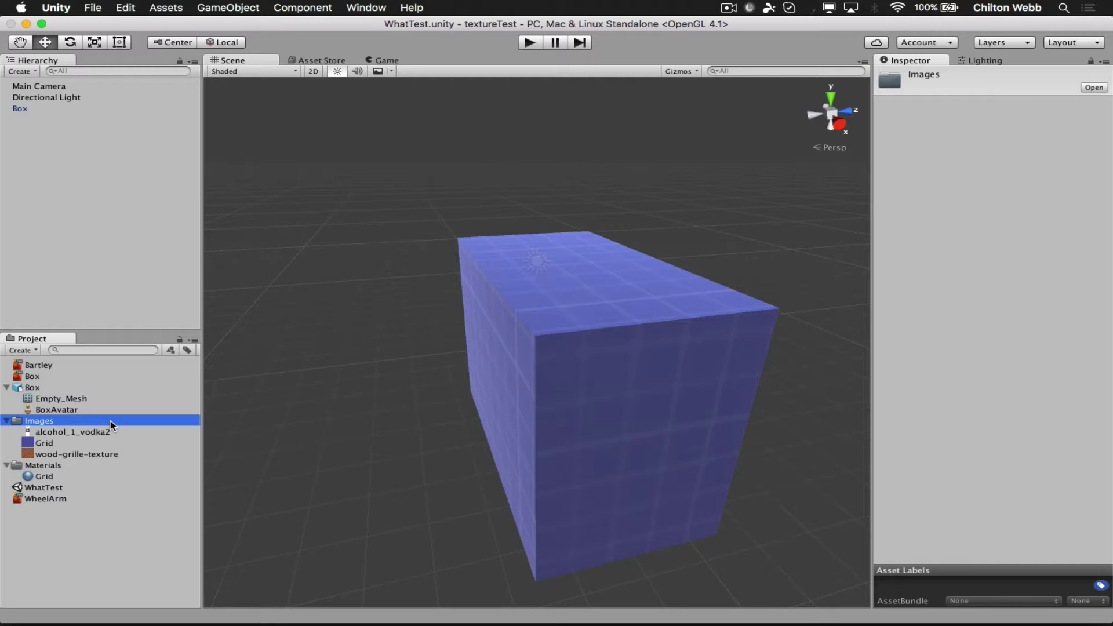
key("super+Tab")
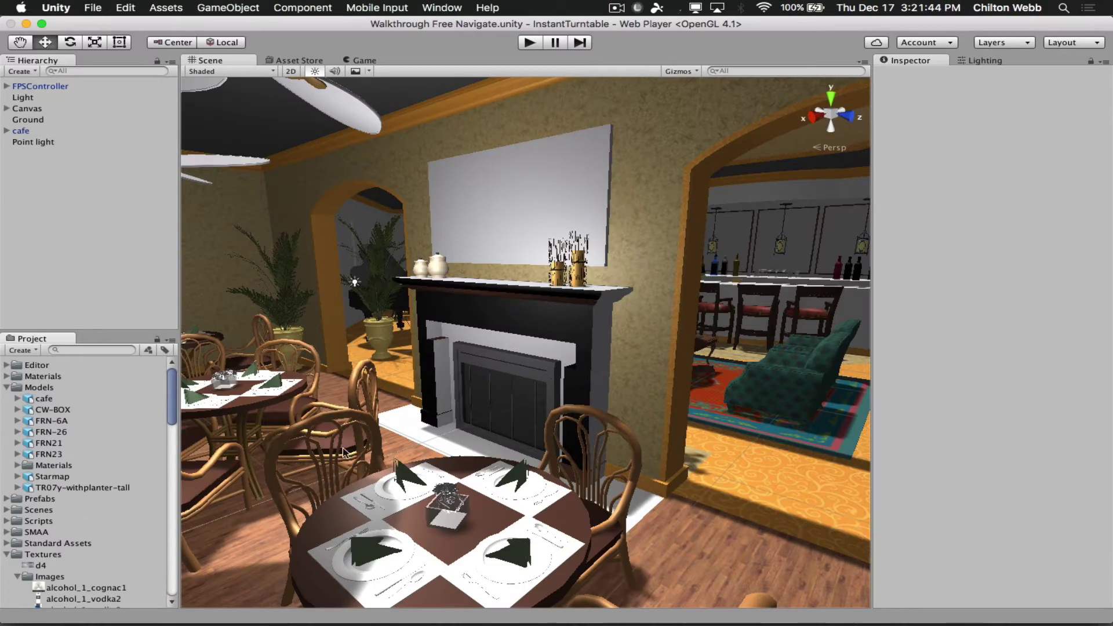
Examine the cafe's fireplace walls and floors from the dining room and from the lounge
right_click_drag(492, 406, 746, 411)
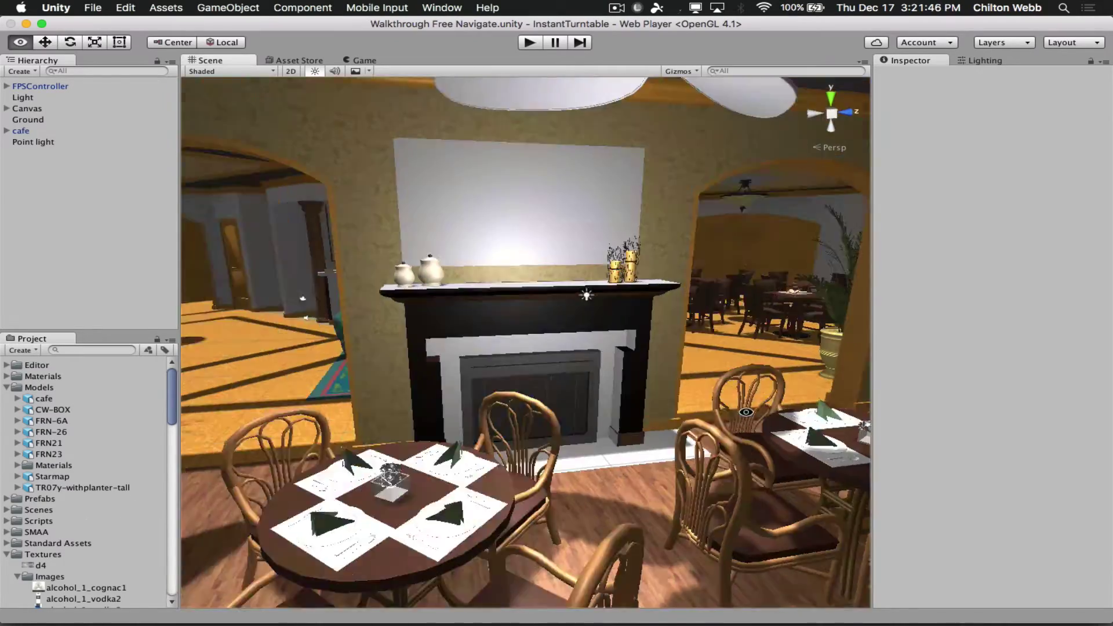
left_click_drag(746, 411, 983, 400, "alt")
scroll(573, 334, "down", 4)
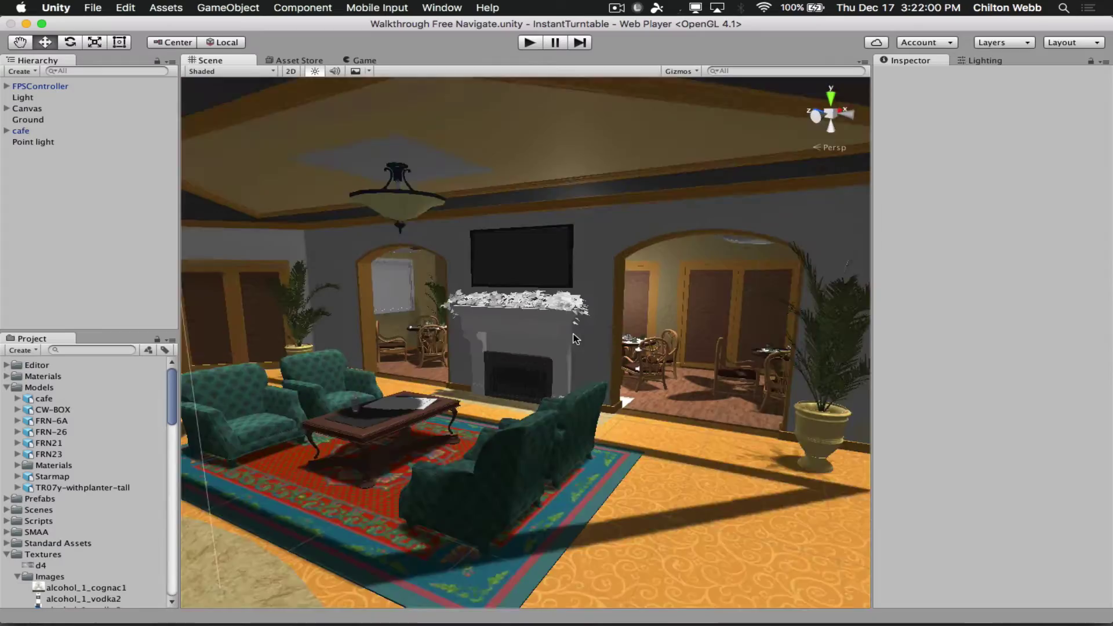
scroll(573, 338, "up", 4)
left_click_drag(641, 333, 911, 342, "alt")
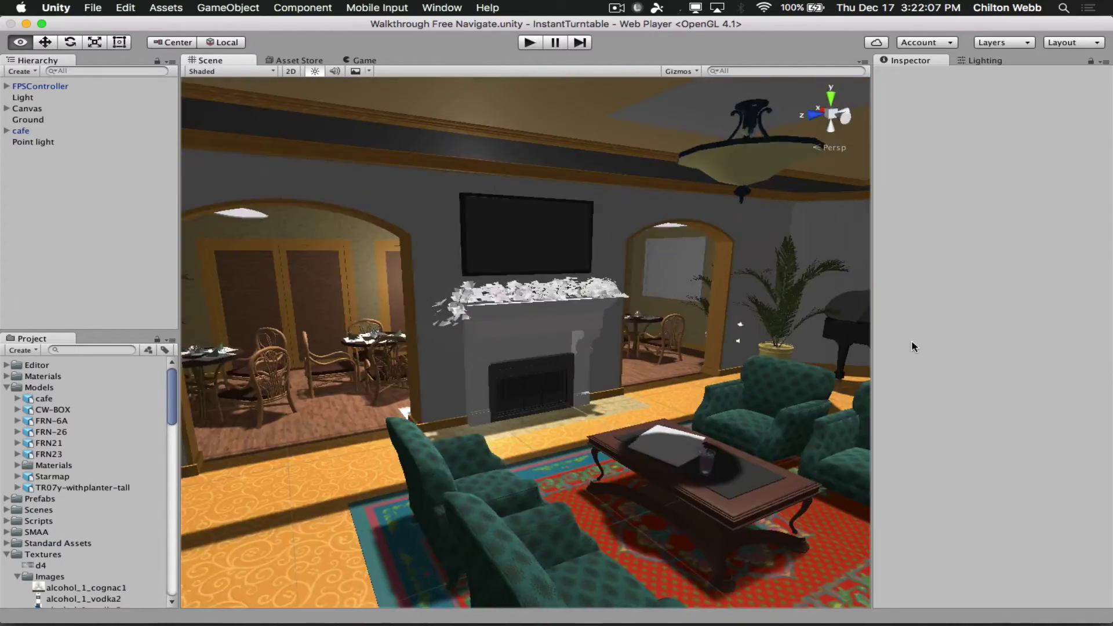
right_click_drag(912, 347, 586, 328)
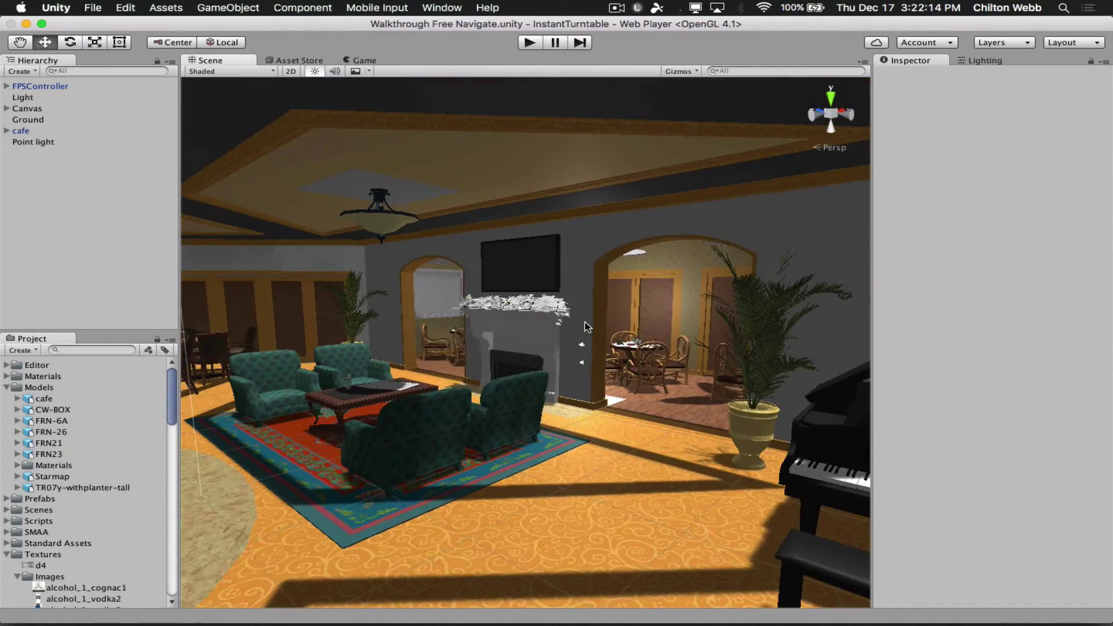
scroll(584, 324, "up", 4)
Select the cafe model in the scene and inspect the floor and rug around the lounge armchairs
left_click(393, 463)
key("f")
left_click_drag(542, 472, 339, 442, "alt")
left_click(308, 398)
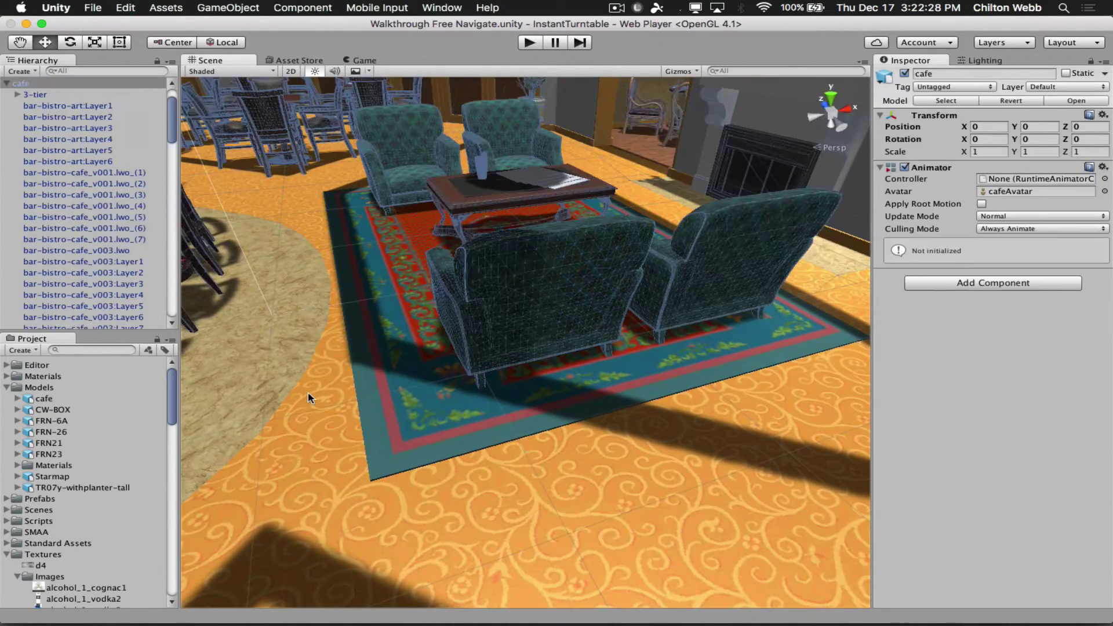
right_click_drag(310, 398, 379, 359)
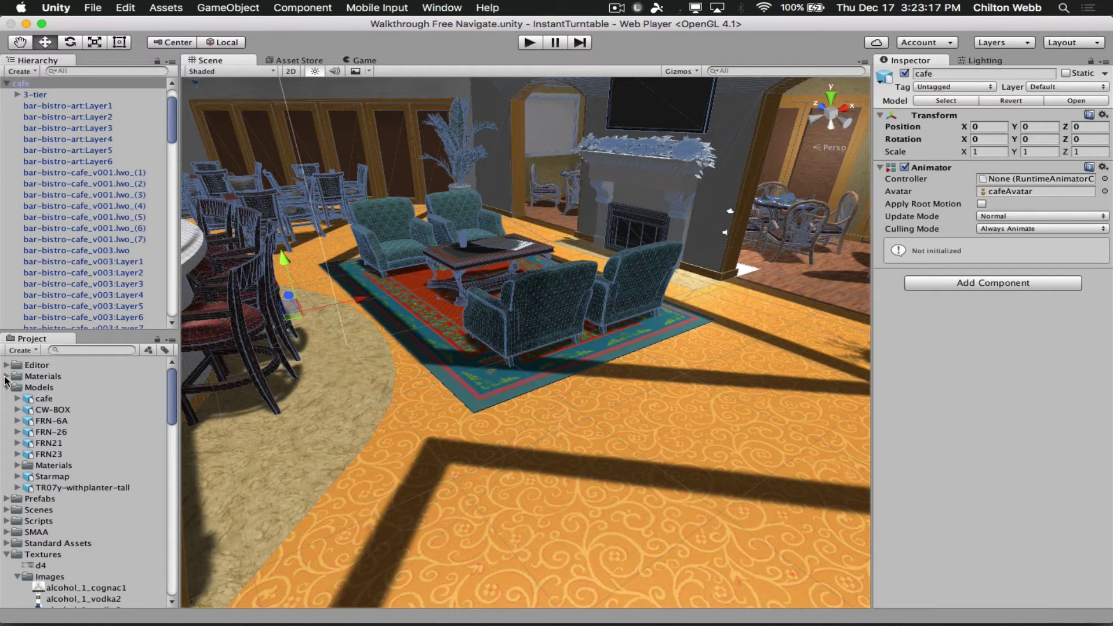
Delete the materials from bar artwork 1 through base in the Models folder's Materials
left_click(7, 376)
left_click(6, 376)
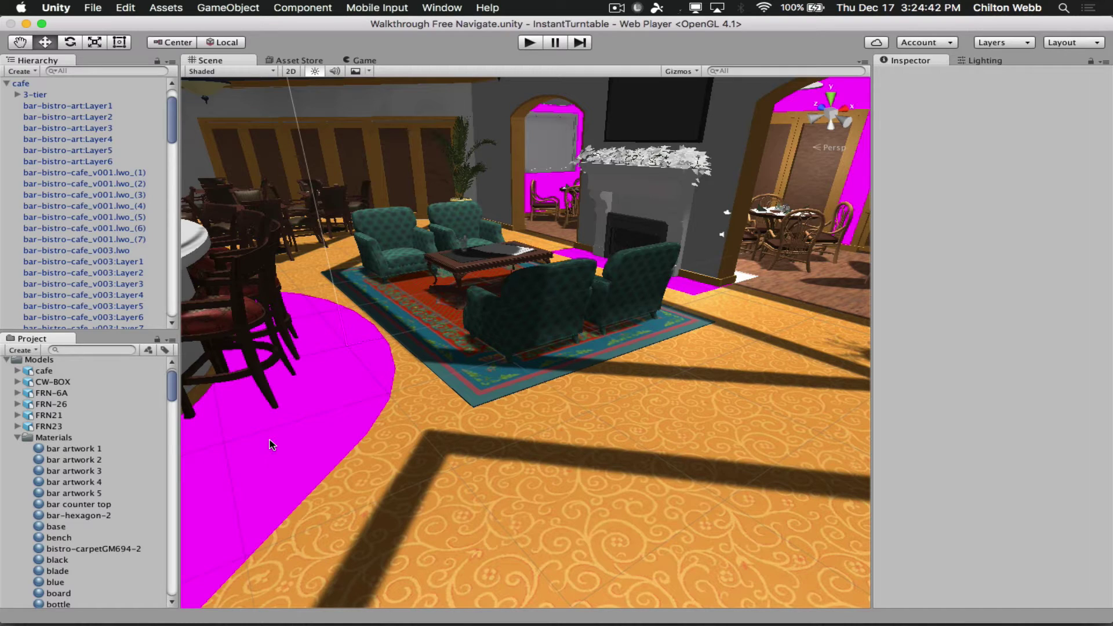
left_click(68, 449)
left_click(87, 528, "shift")
key("super+BackSpace")
key("Return")
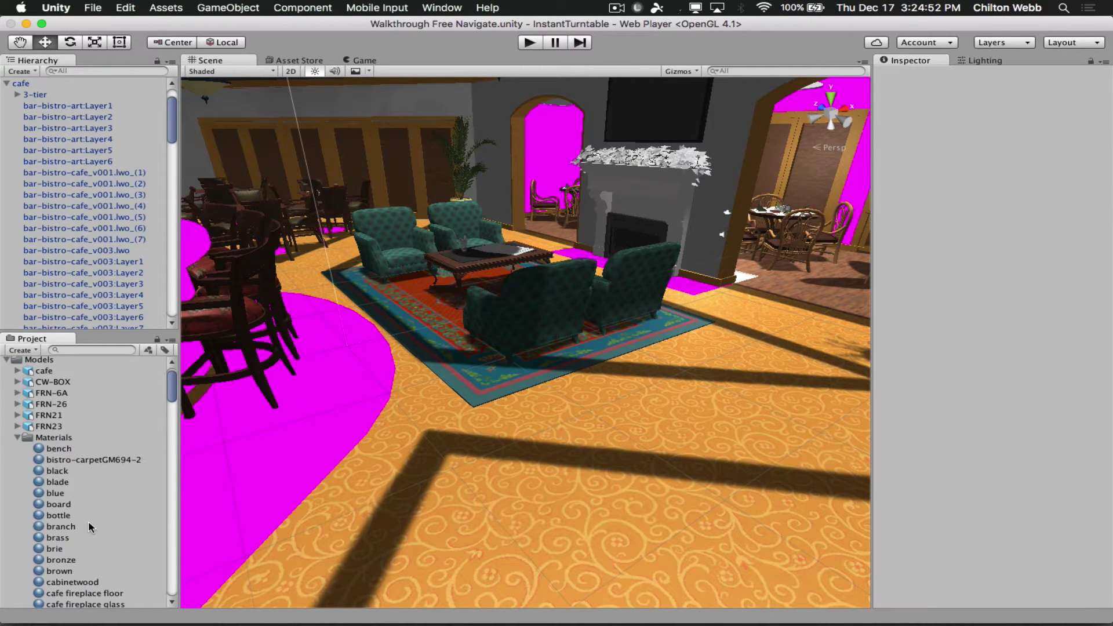
Delete the materials from bench through cafe-fireplace in the Models folder's Materials
left_click(93, 449)
key("Down")
key("Down")
key("Down")
key("Down")
key("Down")
key("Down")
key("Down")
key("Down")
key("Down")
key("Down")
key("Down")
key("Down")
key("Down")
key("Down")
key("Down")
key("Down")
key("Down")
key("Down")
key("Up")
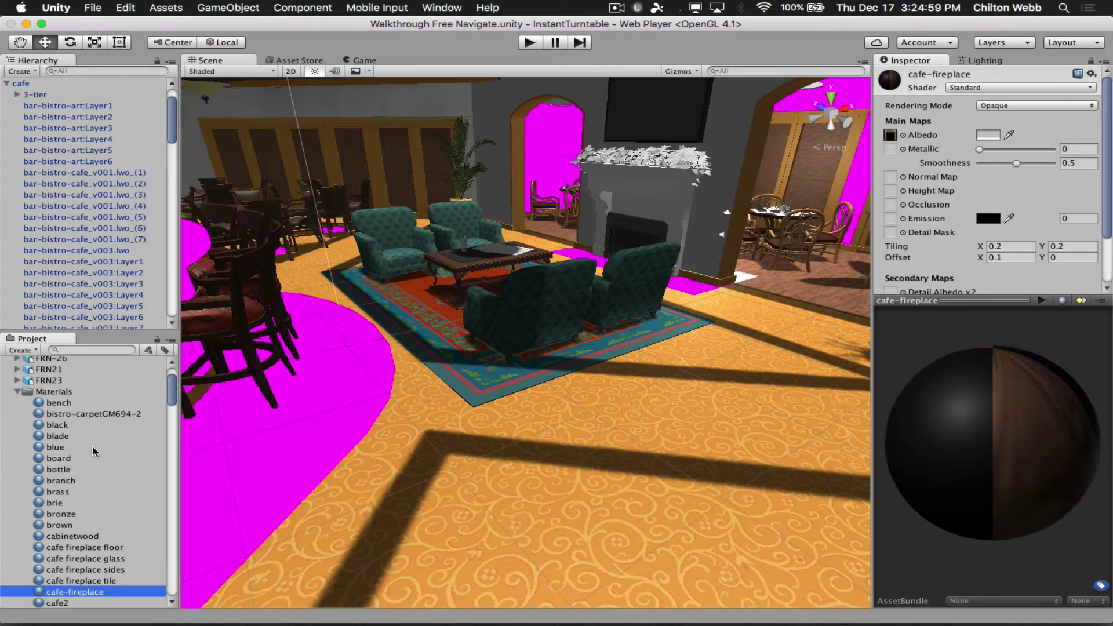
key("shift+Up")
key("shift+Up")
key("shift+Up")
key("shift+Up")
key("shift+Up")
key("shift+Up")
key("shift+Up")
key("shift+Up")
key("shift+Up")
key("shift+Up")
key("shift+Up")
key("super+BackSpace")
key("Return")
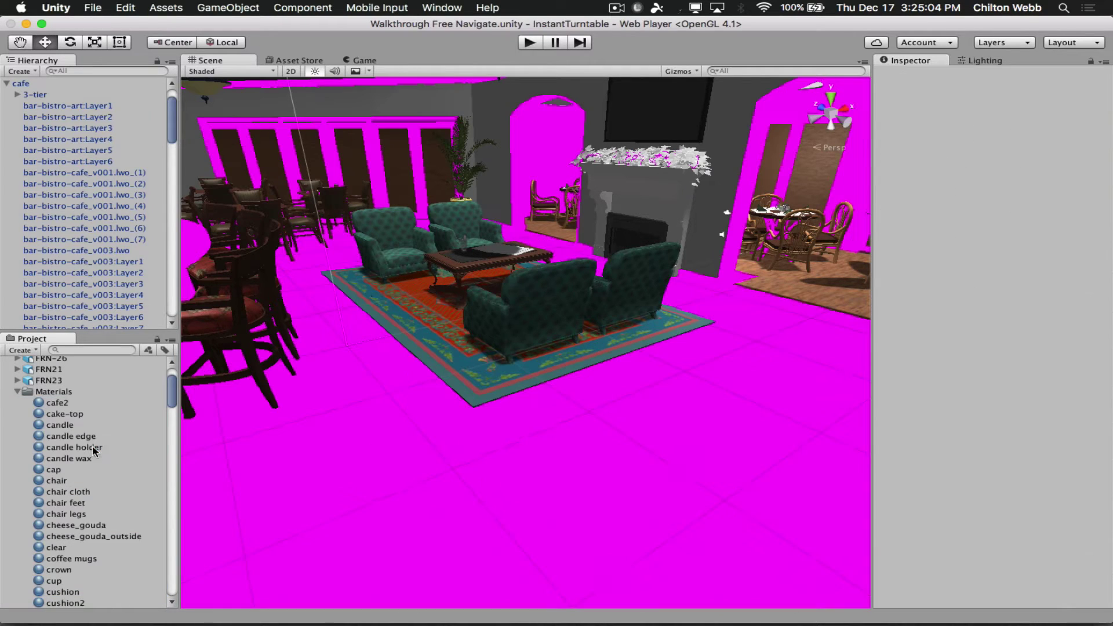
Delete the materials from cafe2 through cup in the Models folder's Materials
left_click(102, 402)
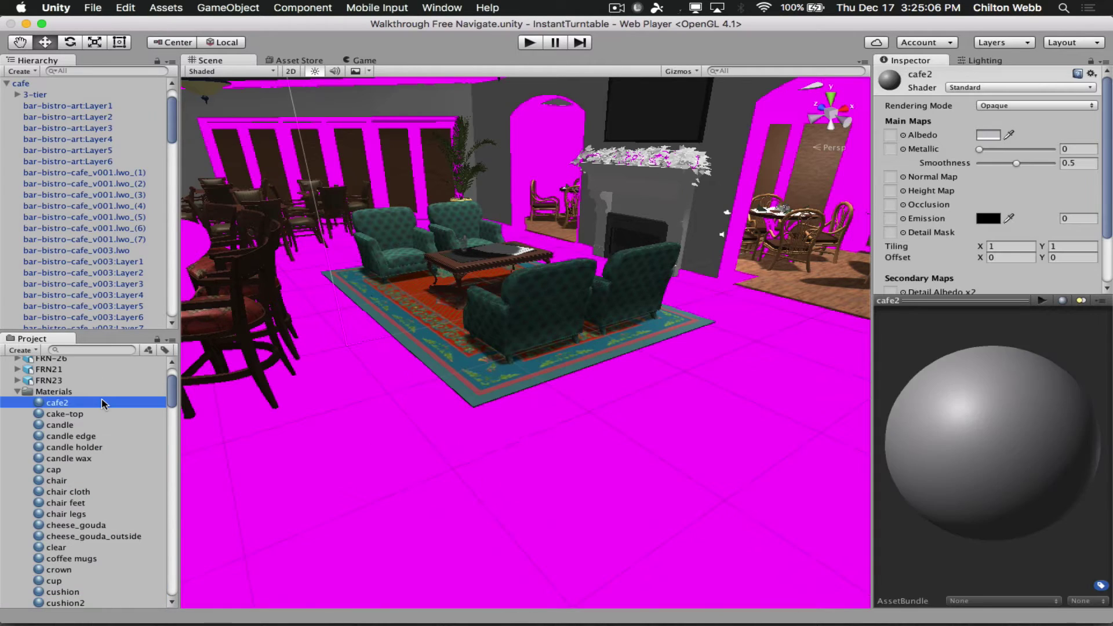
key("Down")
key("Down")
key("Down")
key("Down")
key("Down")
key("Down")
key("Down")
key("Down")
key("Down")
key("Down")
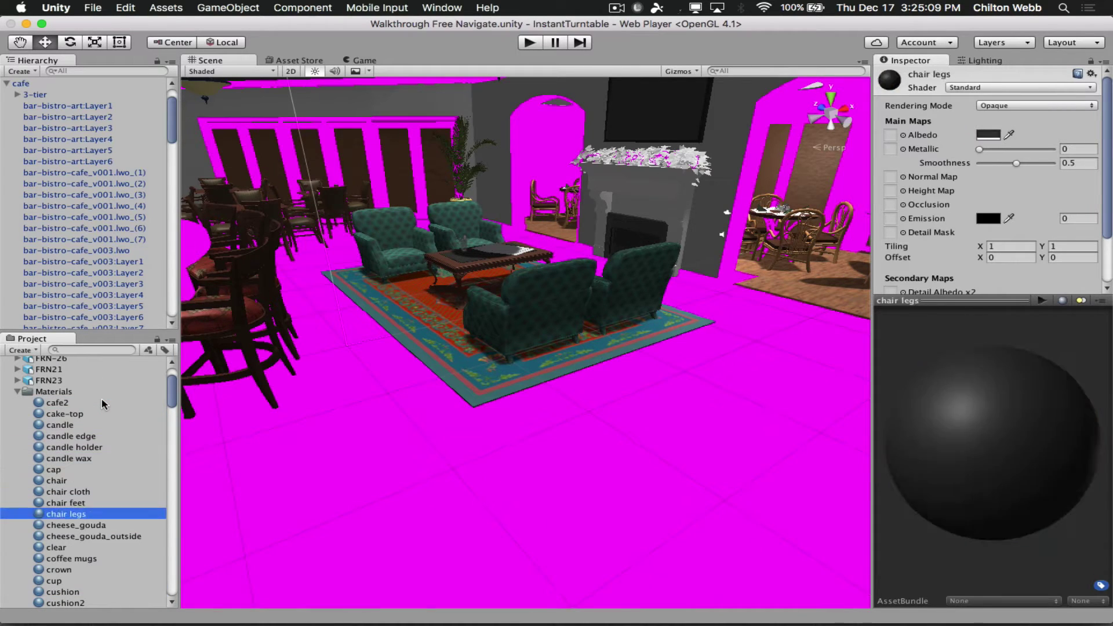
key("Down")
key("Down")
key("Down")
key("Down")
key("Down")
key("Down")
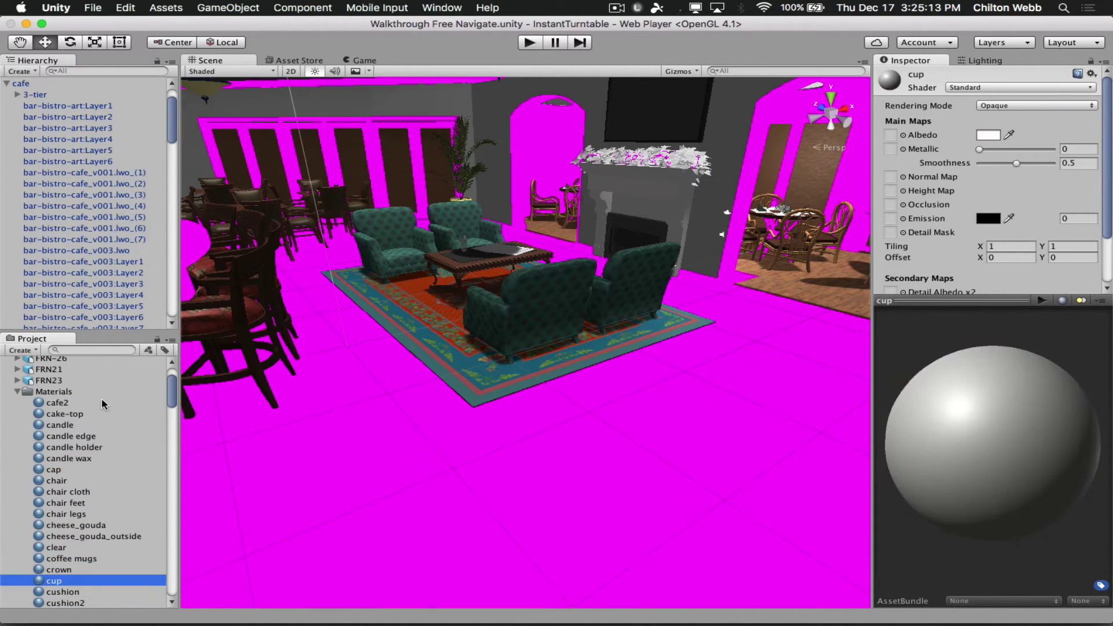
key("shift+Up")
key("shift+Up")
key("shift+Up")
key("shift+Up")
key("shift+Up")
key("shift+Up")
key("shift+Up")
key("shift+Up")
key("shift+Up")
key("shift+Up")
key("shift+Up")
key("shift+Up")
key("shift+Up")
key("shift+Up")
key("shift+Up")
key("shift+Up")
key("super+BackSpace")
key("Return")
key("Down")
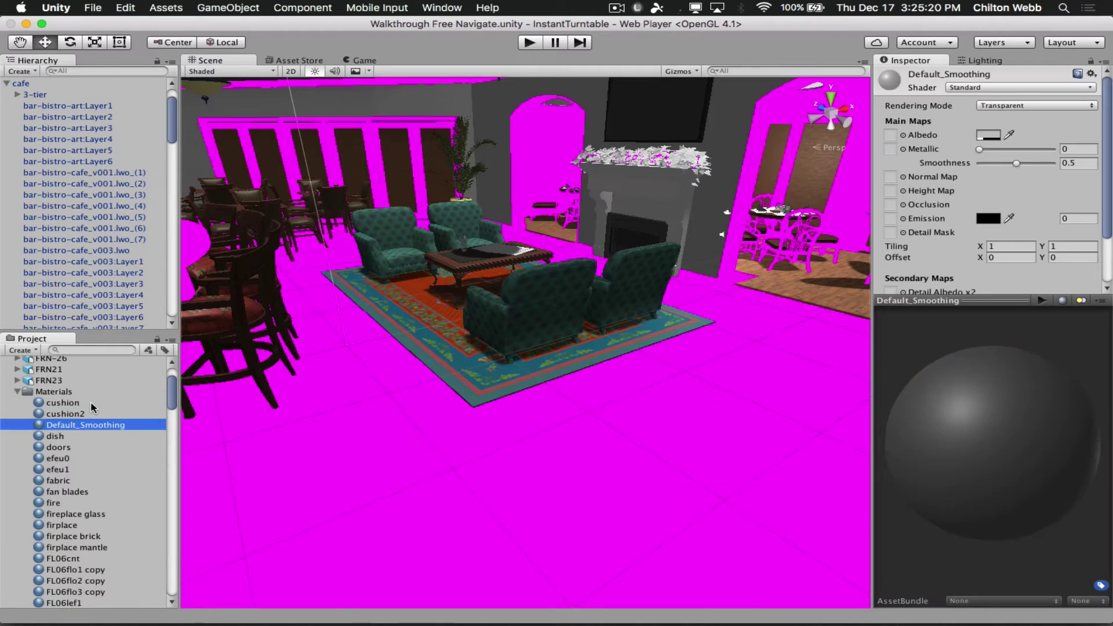
key("Down")
key("Down")
key("Down")
key("Down")
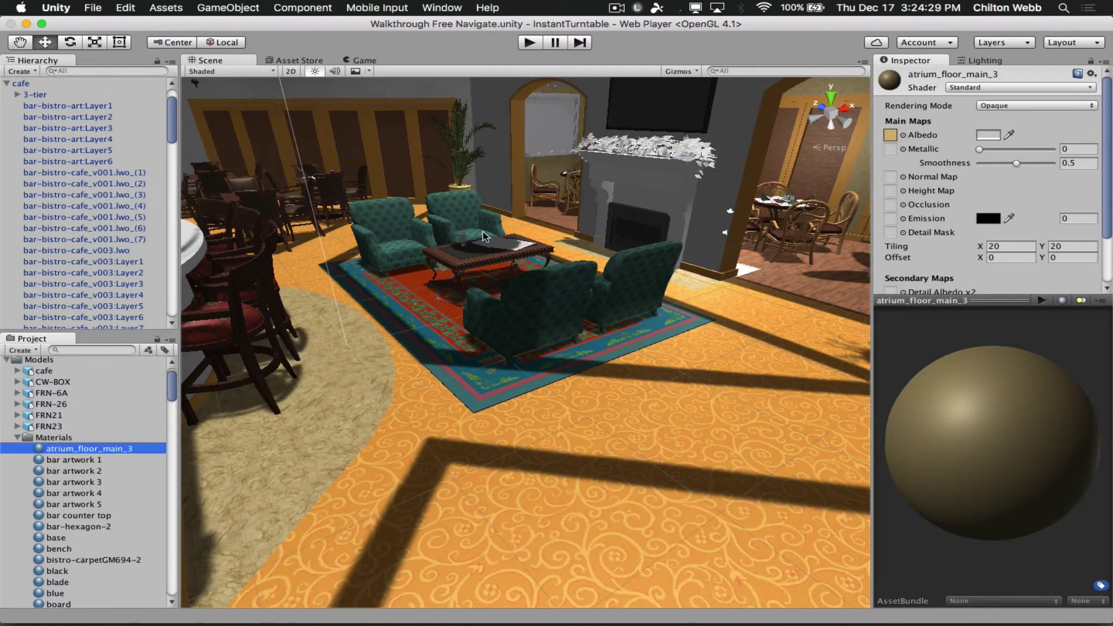
Delete the atrium_floor_main_3 material from the Models folder's Materials and try to undo the deletion
left_click_drag(528, 306, 368, 281, "alt")
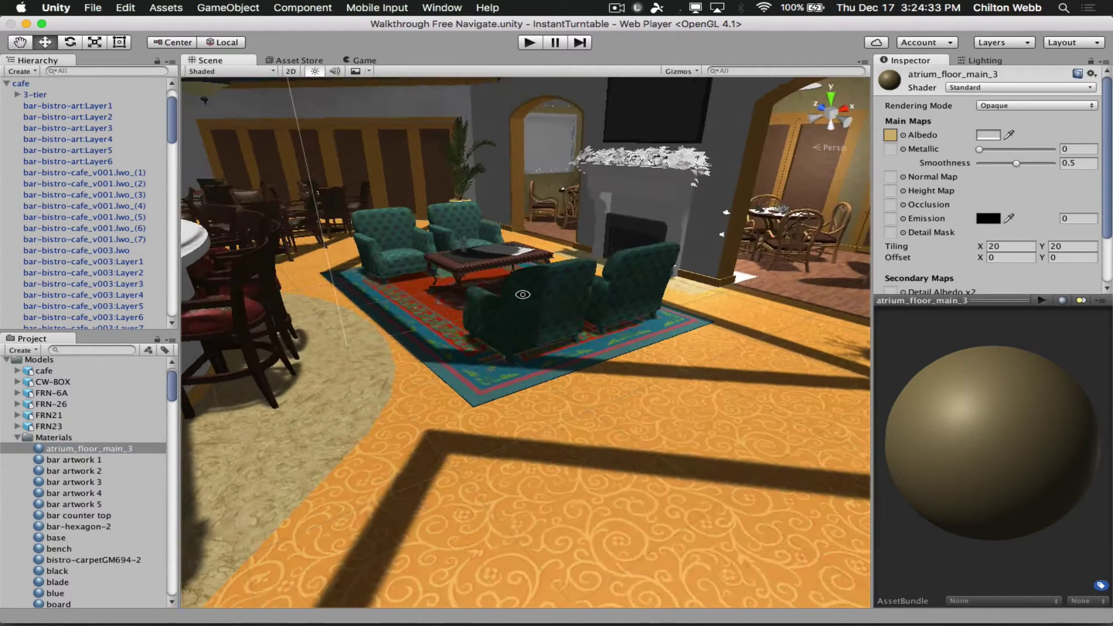
key("super+BackSpace")
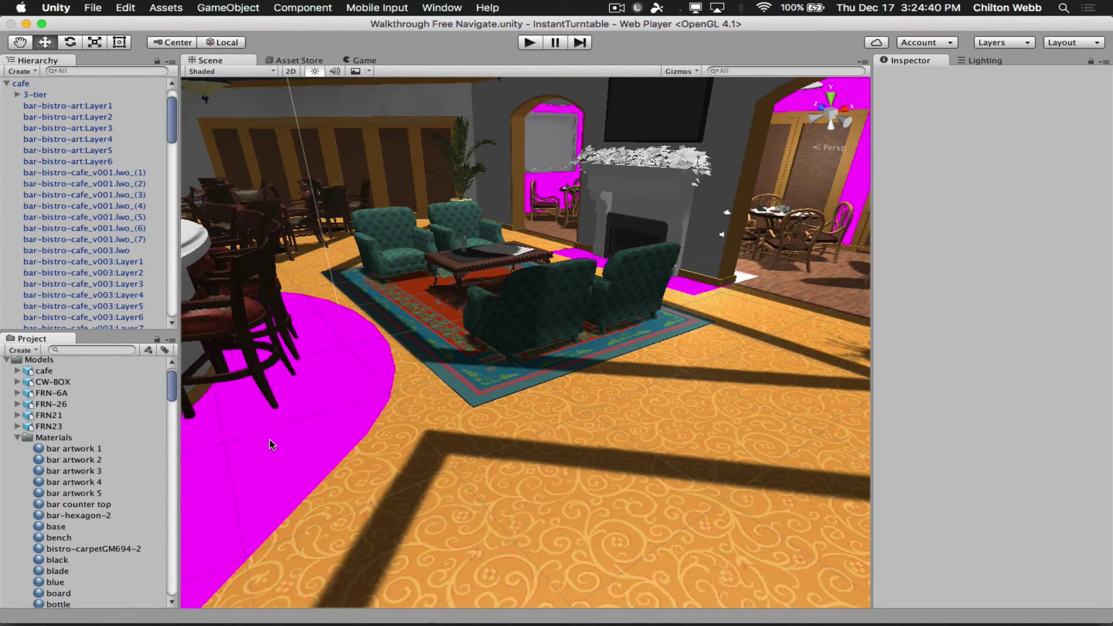
key("super+z")
Remove the run of materials from bar artwork 1 through base from the cafe's Materials folder
left_click(67, 450)
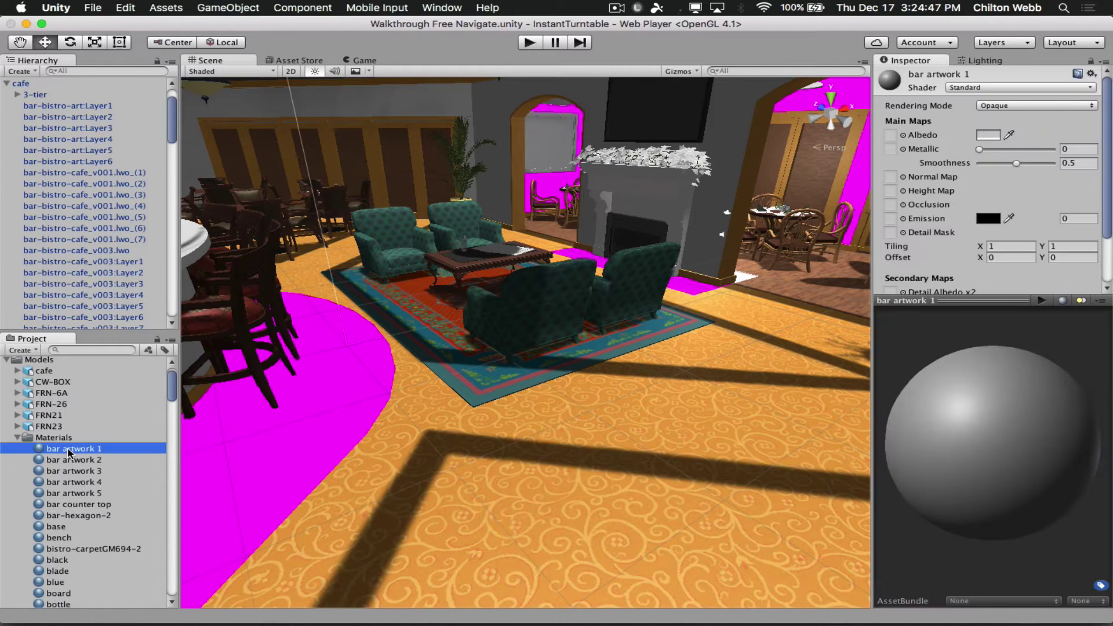
left_click(87, 527, "shift")
key("super+BackSpace")
Remove the run of materials from bench through cafe-fireplace from the cafe's Materials folder
left_click(93, 450)
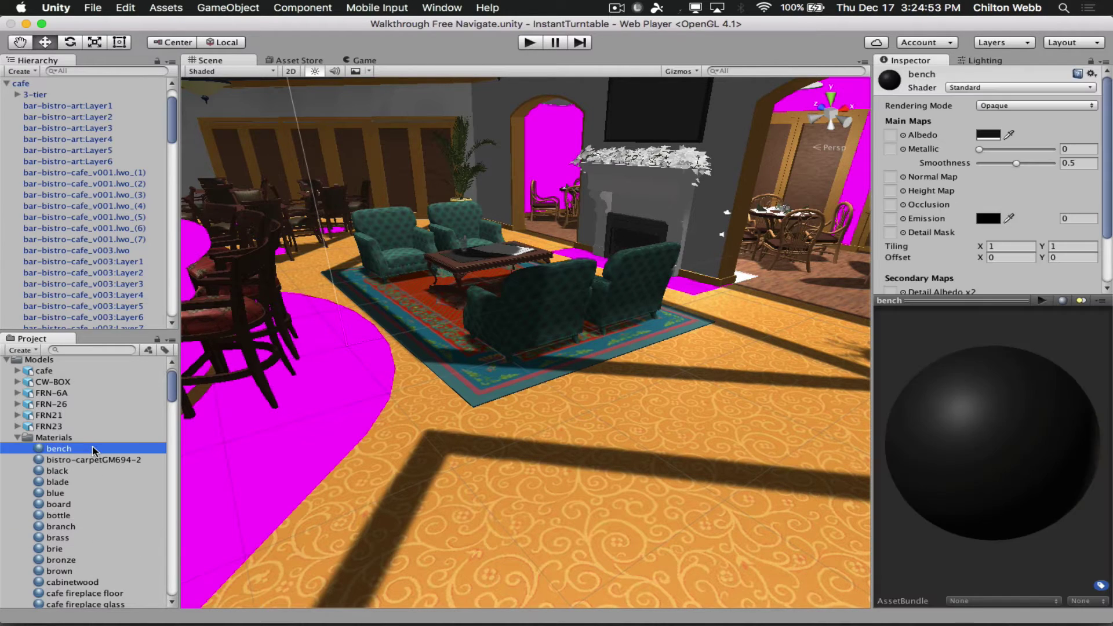
key("Down")
key("Down")
key("Down")
key("Down")
key("Down")
key("Down")
key("Down")
key("Down")
key("Down")
key("Down")
key("Down")
key("Down")
key("Down")
key("Down")
key("Down")
key("Down")
key("Down")
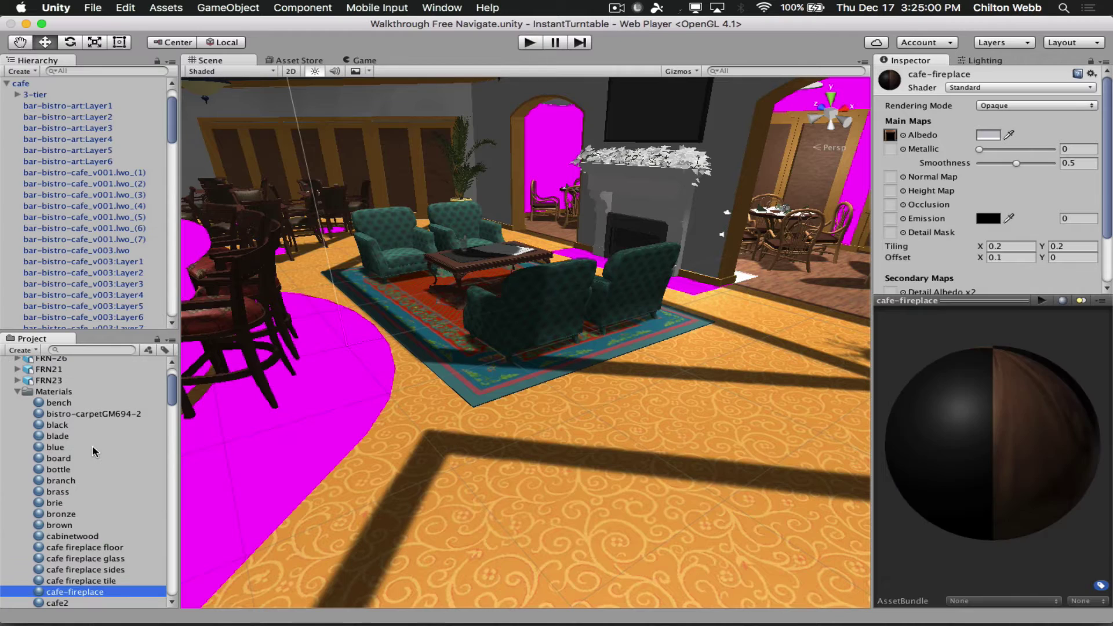
key("shift+Up")
key("shift+Up")
key("shift+Up")
key("shift+Up")
key("shift+Up")
key("shift+Up")
key("shift+Up")
key("shift+Up")
key("shift+Up")
key("shift+Up")
key("shift+Up")
key("shift+Up")
key("shift+Up")
key("shift+Up")
key("shift+Up")
key("super+BackSpace")
Remove the run of materials from cafe2 through cup from the Models folder's Materials
left_click(101, 403)
key("Down")
key("Down")
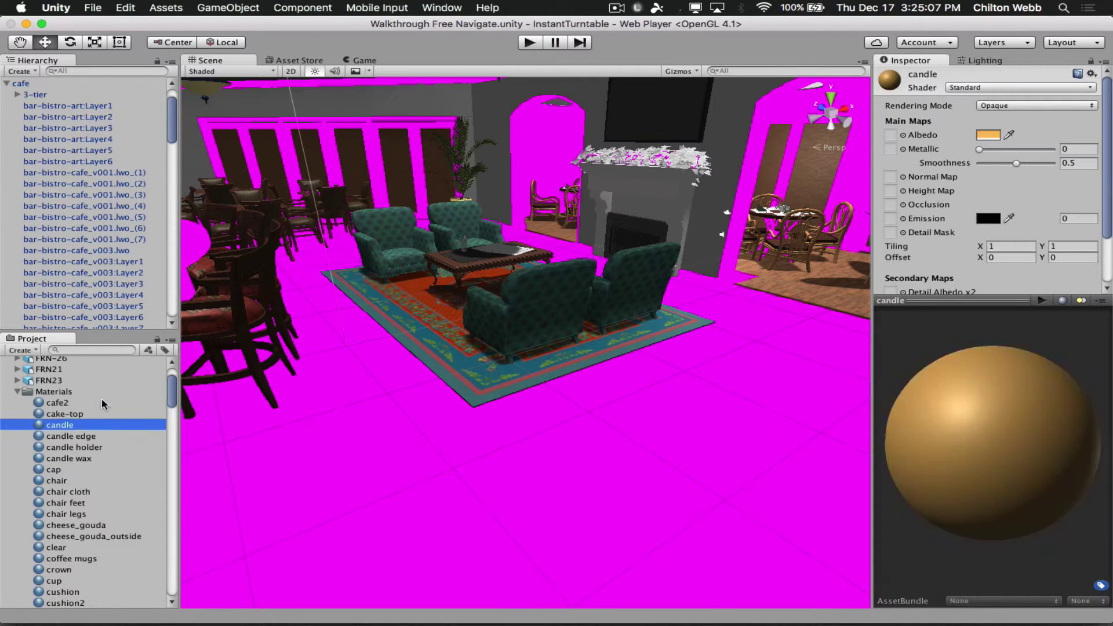
key("Down")
key("Down")
key("Down")
key("Down")
key("Down")
key("Down")
key("Down")
key("Down")
key("Down")
key("Down")
key("Down")
key("Down")
key("Down")
key("Down")
key("Down")
key("Up")
key("shift+Up")
key("shift+Up")
key("shift+Up")
key("shift+Up")
key("shift+Up")
key("shift+Up")
key("shift+Up")
key("shift+Up")
key("shift+Up")
key("shift+Up")
key("shift+Up")
key("shift+Up")
key("shift+Up")
key("shift+Up")
key("shift+Up")
key("shift+Up")
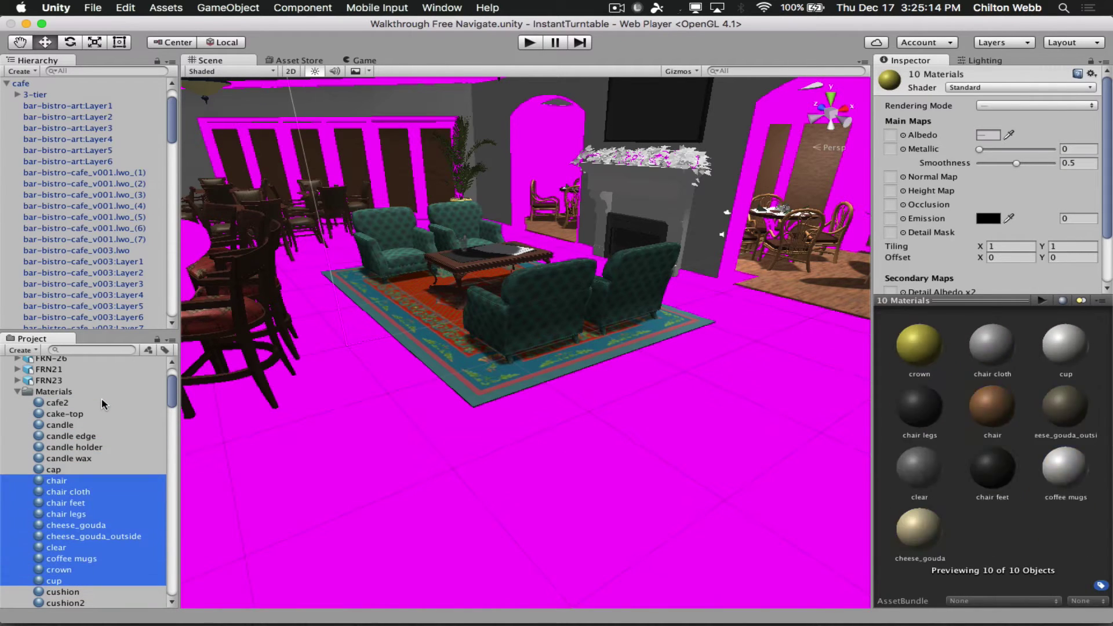
key("super+BackSpace")
Delete the run of materials from Default_Smoothing through FL06lef1, leaving cushion and cushion2 in the Materials folder
left_click(91, 402)
key("Down")
key("Down")
key("Down")
key("Down")
key("Down")
key("Down")
key("Down")
key("Down")
key("Down")
key("Down")
key("Down")
key("Down")
key("Down")
key("Down")
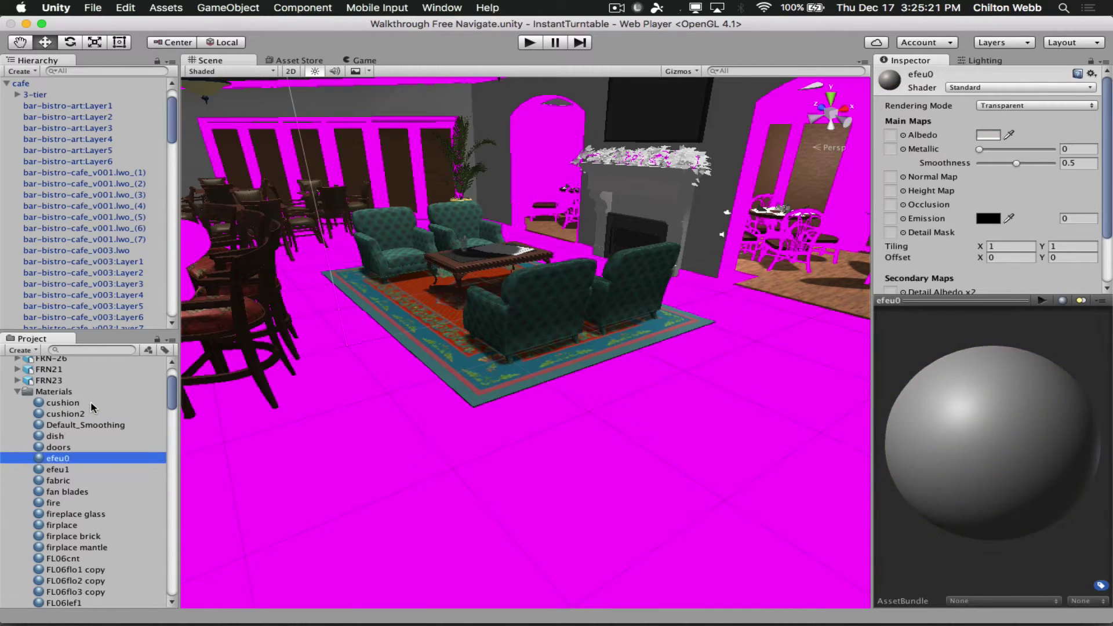
key("Down")
key("Down")
key("Down")
key("Down")
key("shift+Up")
key("shift+Up")
key("shift+Up")
key("shift+Up")
key("shift+Up")
key("shift+Up")
key("shift+Up")
key("shift+Up")
key("shift+Up")
key("shift+Up")
key("shift+Up")
key("shift+Up")
key("shift+Up")
key("shift+Up")
key("shift+Up")
key("shift+Up")
key("super+BackSpace")
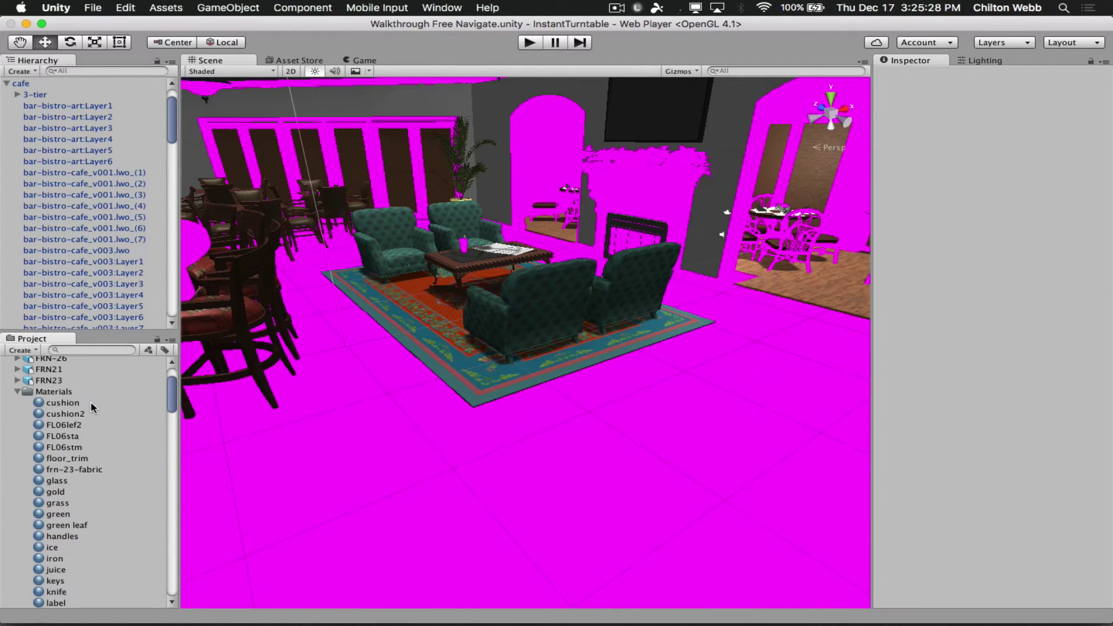
Select all remaining materials from FL06lef2 through WoodFine0039_1_S in the Models folder's Materials
left_click(92, 424)
left_click(58, 492, "shift")
left_click(74, 469, "super")
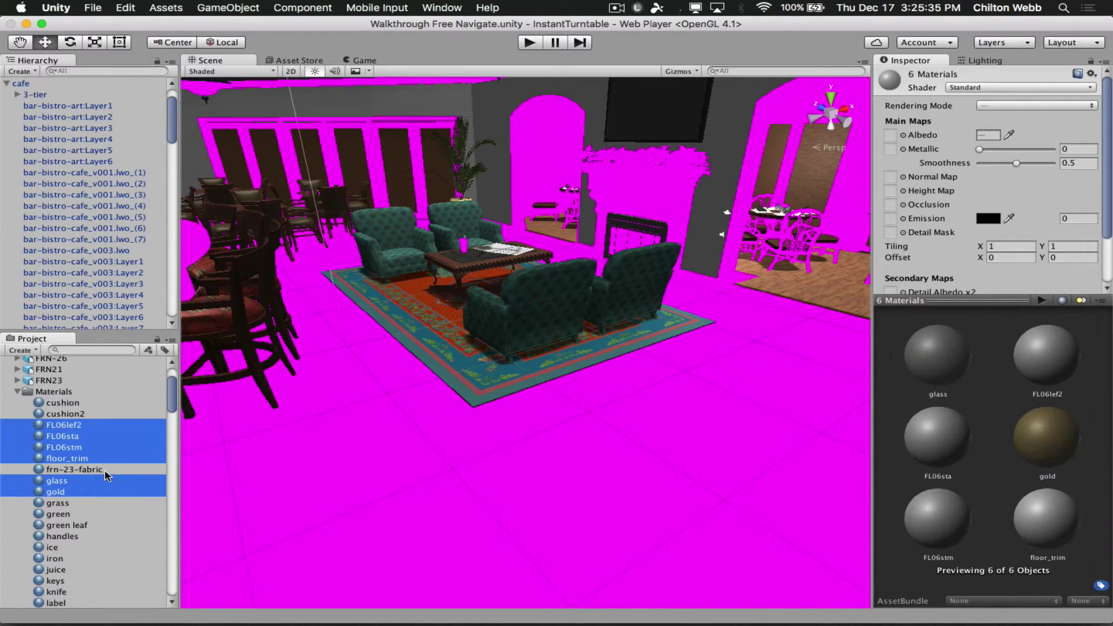
left_click(83, 503, "shift")
key("shift+Down")
key("shift+Down")
scroll(84, 504, "down", 20)
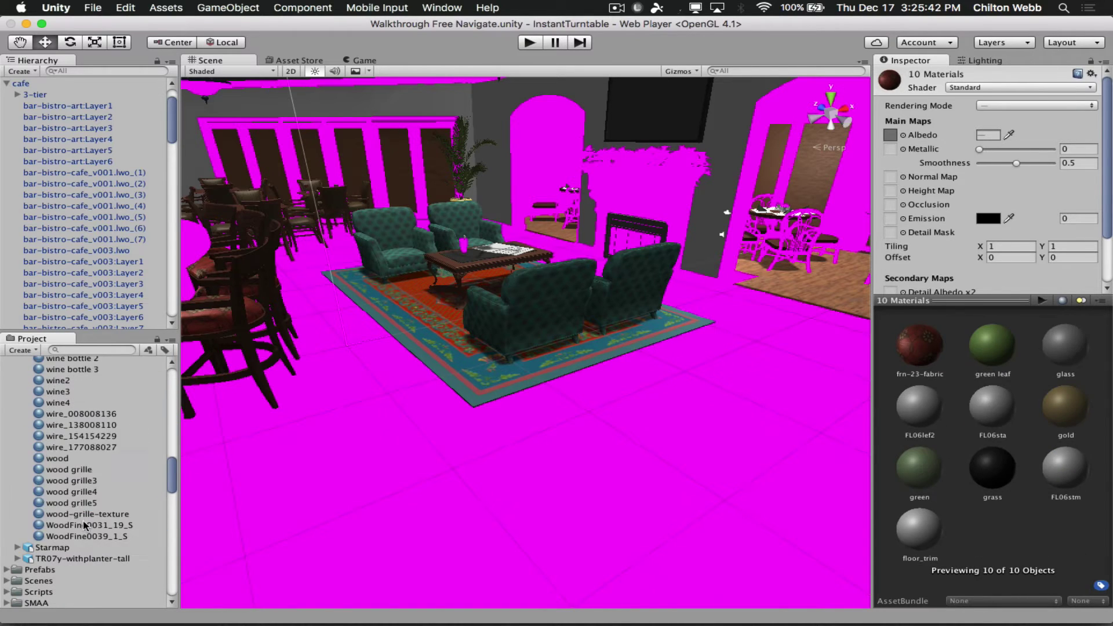
left_click(84, 534, "shift")
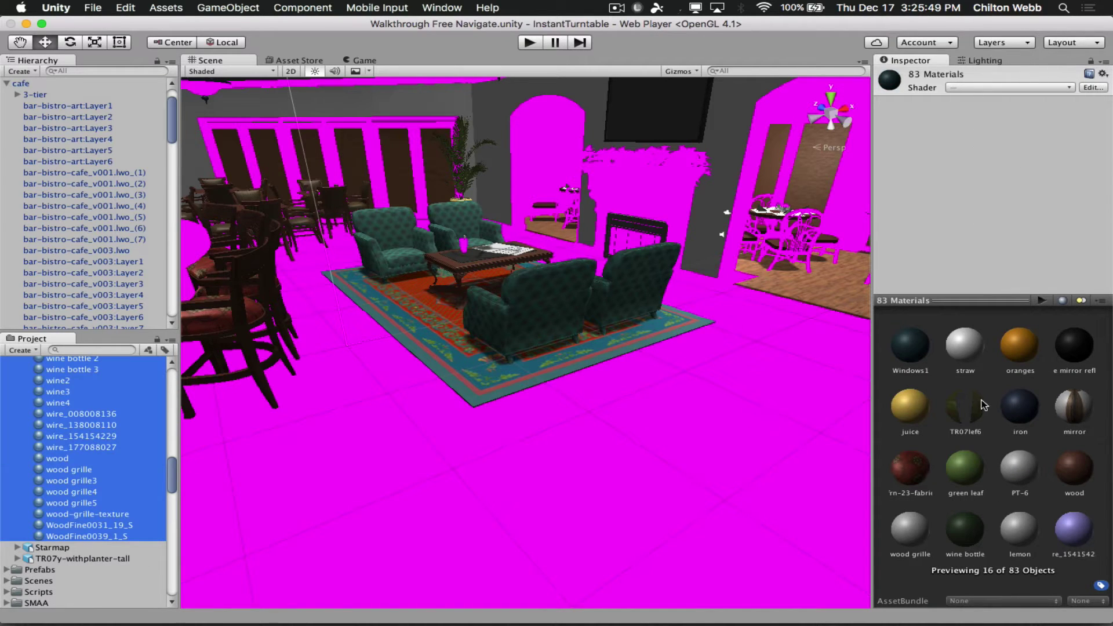
Exclude the TR07lef6, mirror and frn-23-fabric materials from the selection and widen the Inspector to show more material previews
scroll(102, 506, "up", 8)
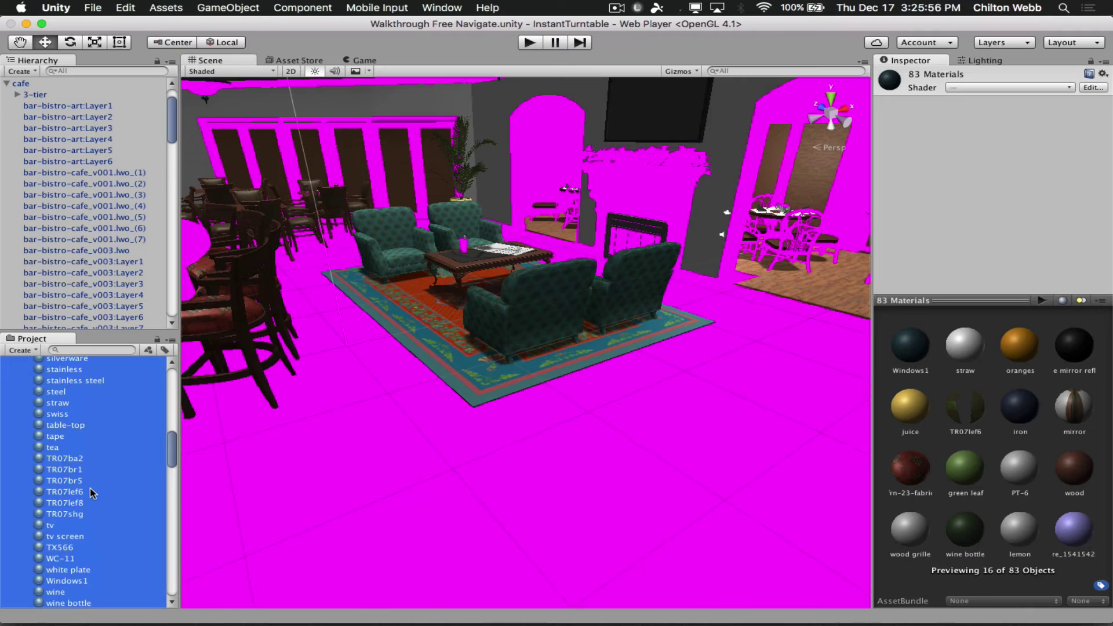
left_click(91, 492, "super")
scroll(91, 493, "up", 12)
scroll(98, 530, "down", 3)
left_click(87, 505, "super")
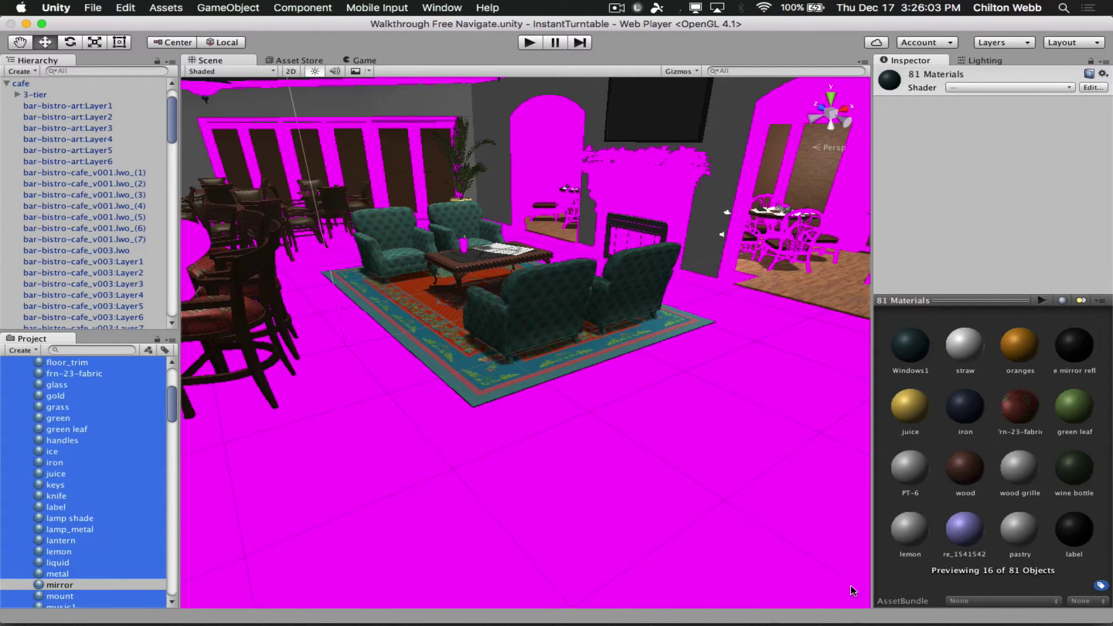
scroll(86, 504, "down", 10)
scroll(123, 486, "down", 3)
scroll(123, 486, "up", 10)
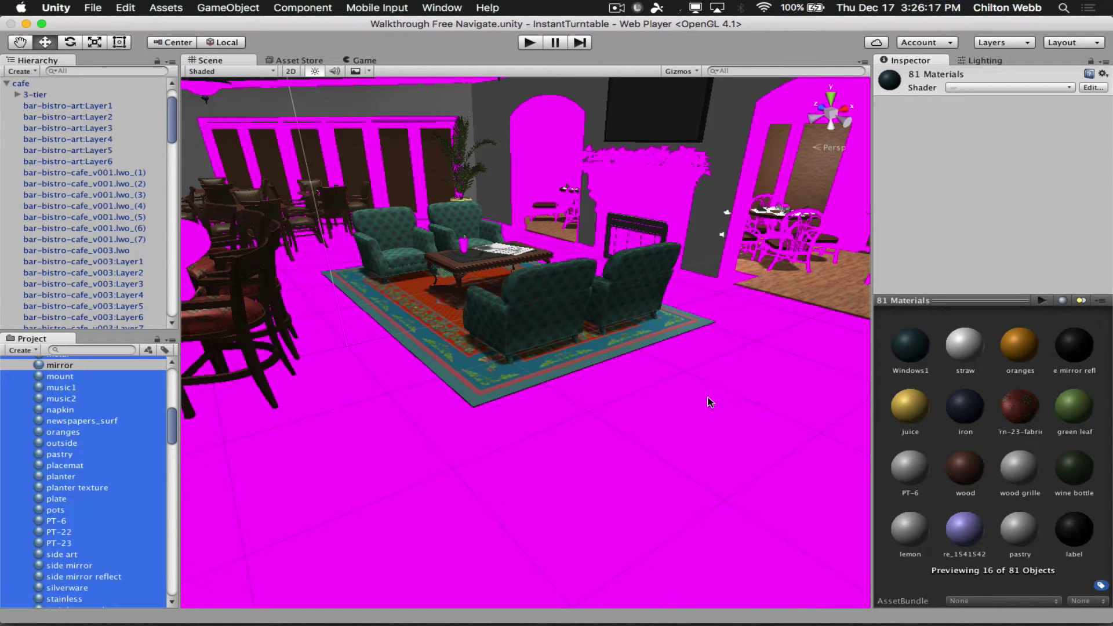
left_click_drag(872, 386, 742, 371)
scroll(104, 489, "up", 10)
left_click(108, 456, "super")
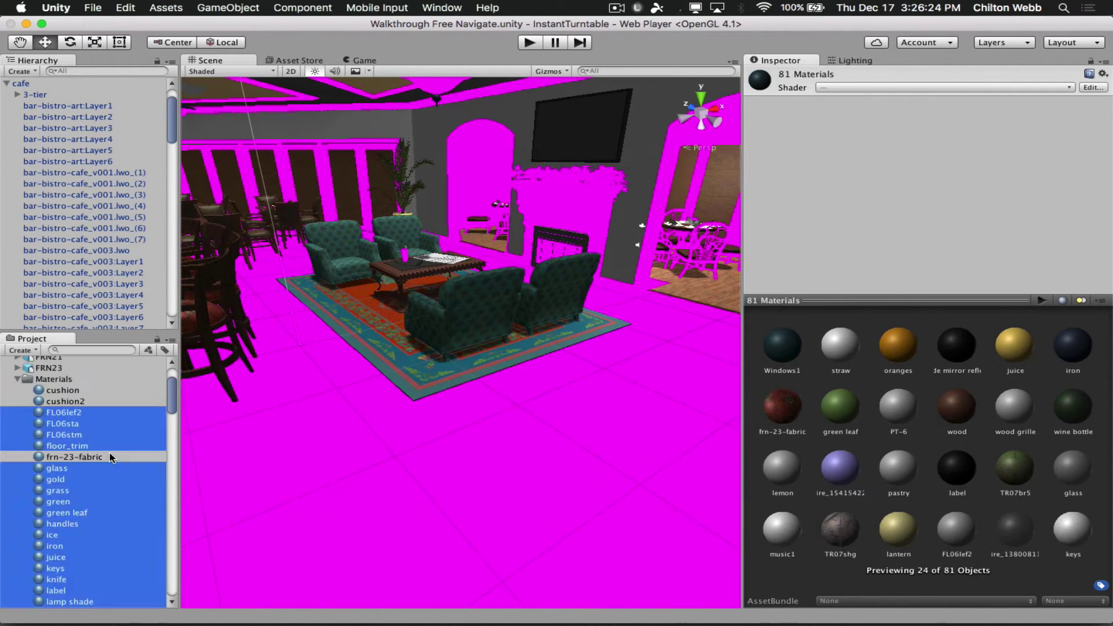
Exclude the other TR07 plant materials, including TR07br5, TR07br1 and TR07shg, from the selection and delete the materials still selected
scroll(72, 520, "down", 10)
scroll(72, 518, "down", 3)
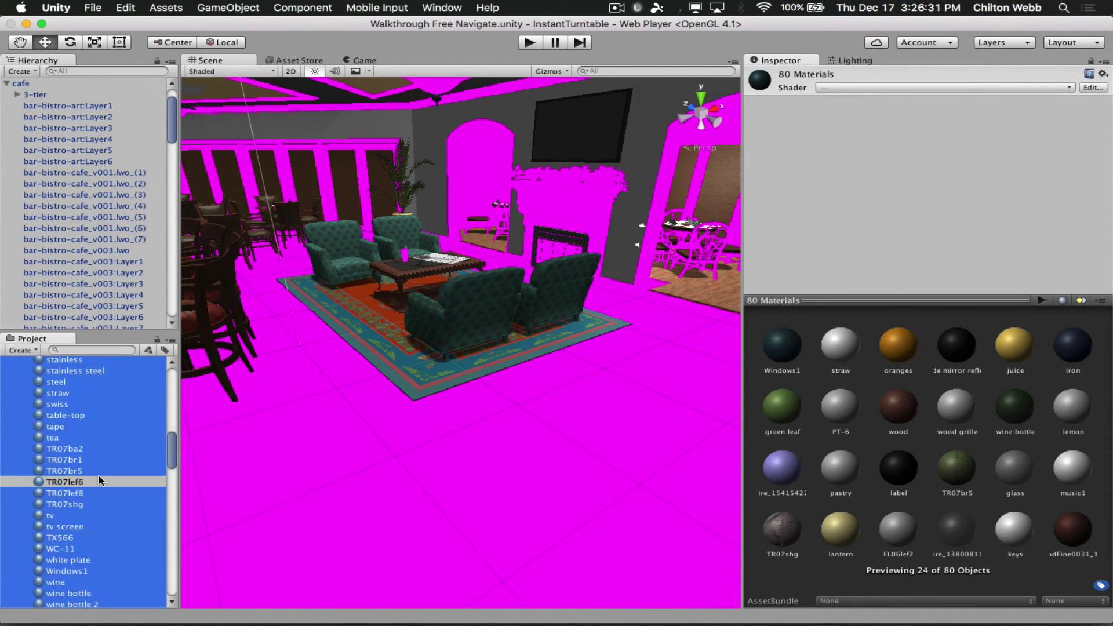
left_click(101, 472, "super")
scroll(101, 472, "up", 10)
scroll(92, 434, "down", 10)
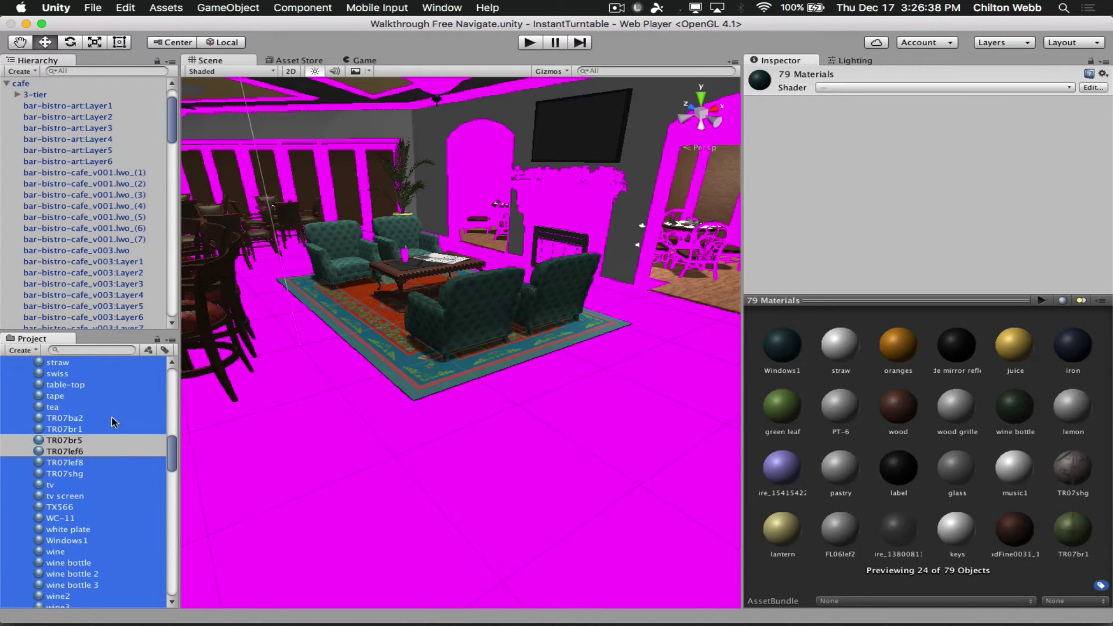
left_click(112, 437, "super")
scroll(114, 436, "up", 10)
scroll(84, 553, "down", 10)
left_click(110, 535, "super")
scroll(110, 534, "up", 5)
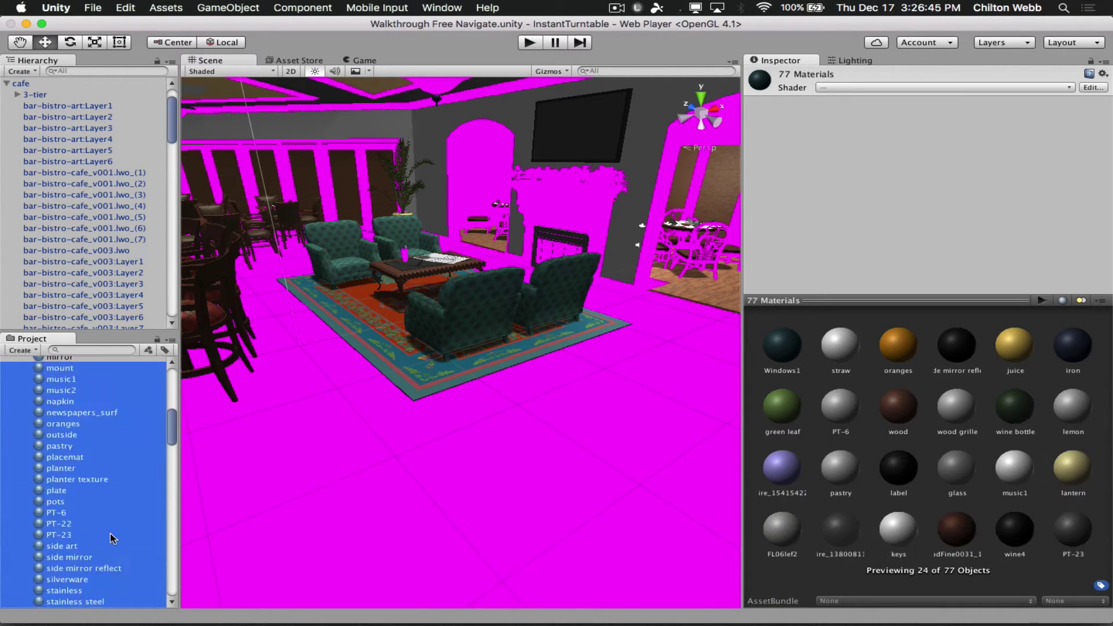
scroll(111, 534, "down", 6)
left_click(95, 453, "super")
scroll(96, 455, "up", 10)
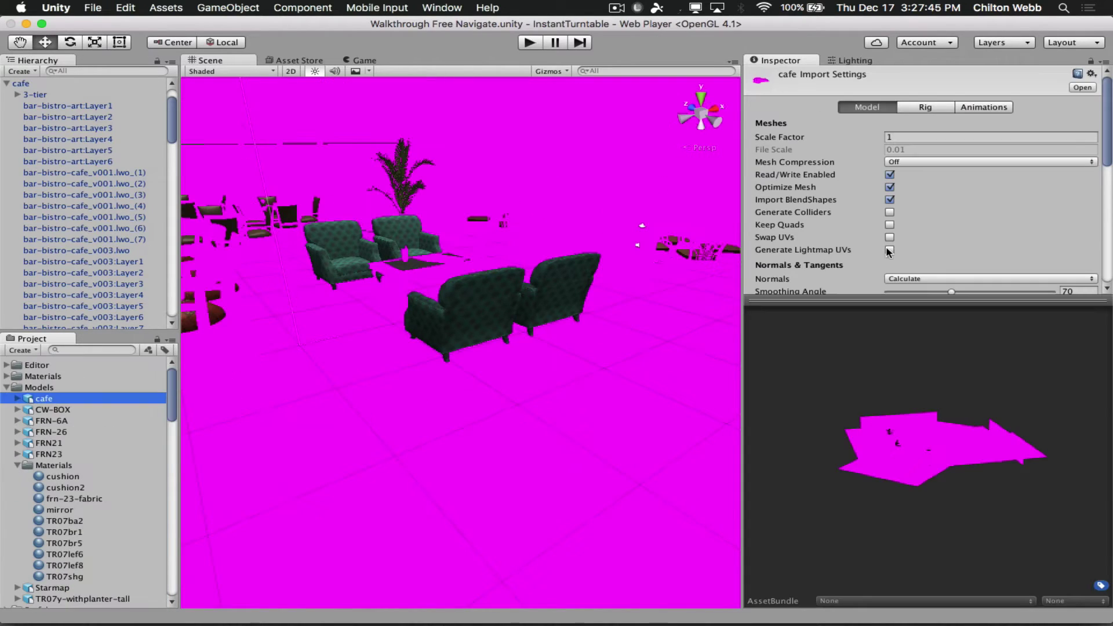
Enable Generate Lightmap UVs in the cafe model's import settings, choose Project-Wide for Material Search, and apply the settings
left_click(889, 251)
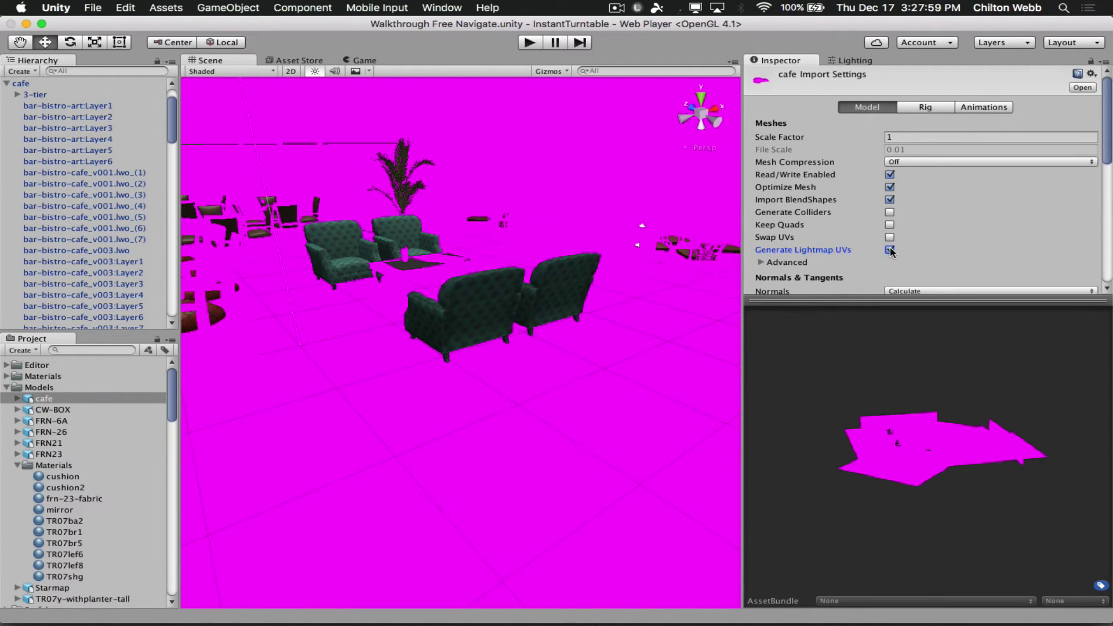
scroll(811, 243, "down", 10)
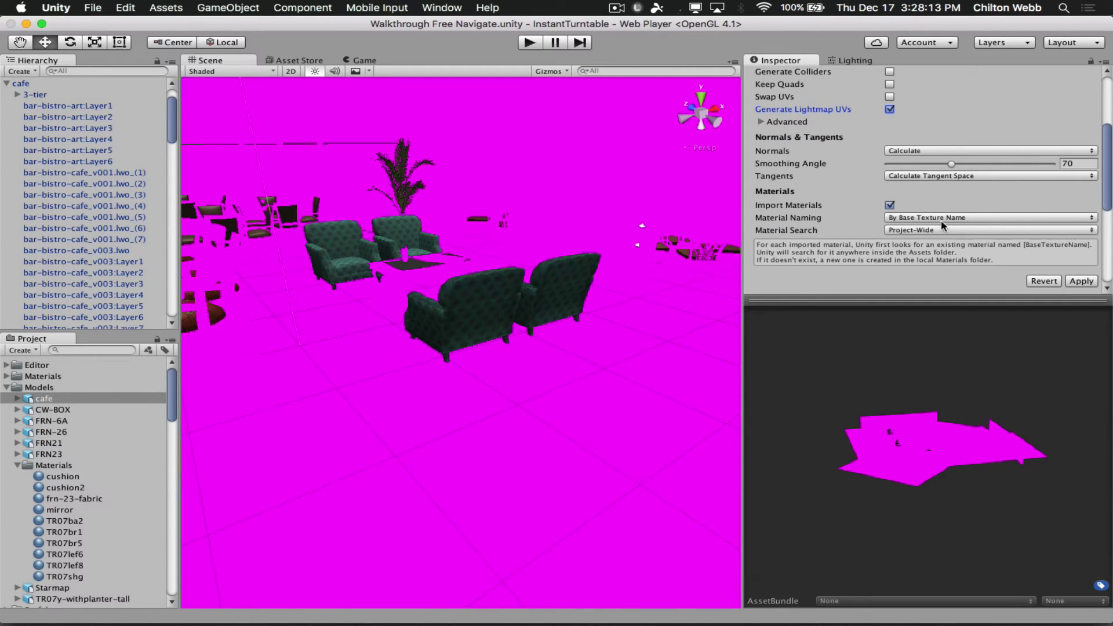
left_click(965, 230)
left_click(815, 233)
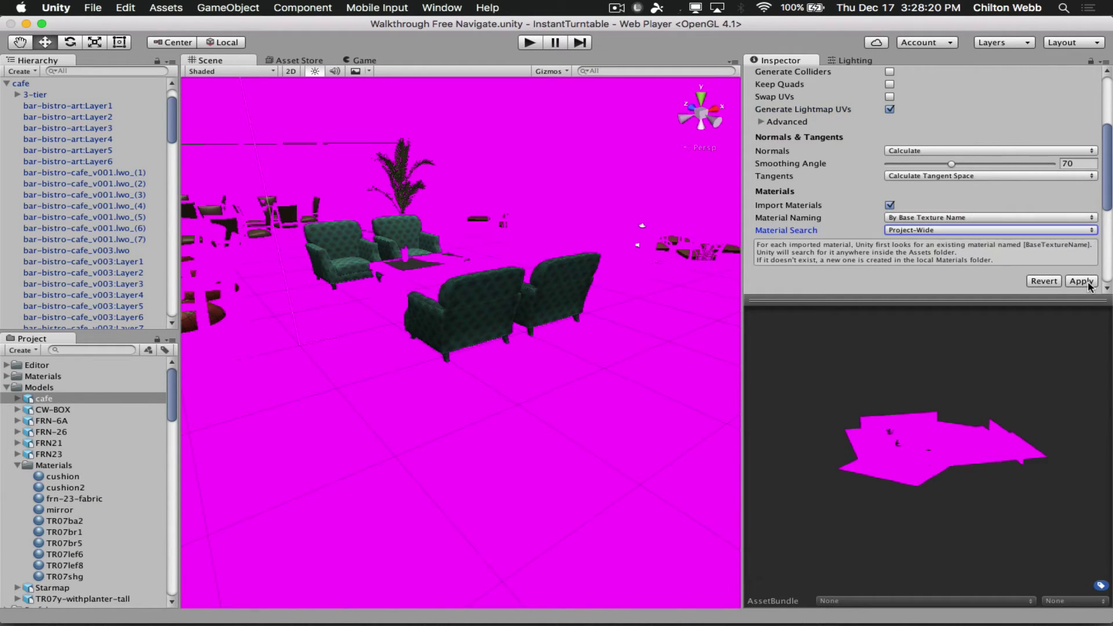
left_click(1081, 281)
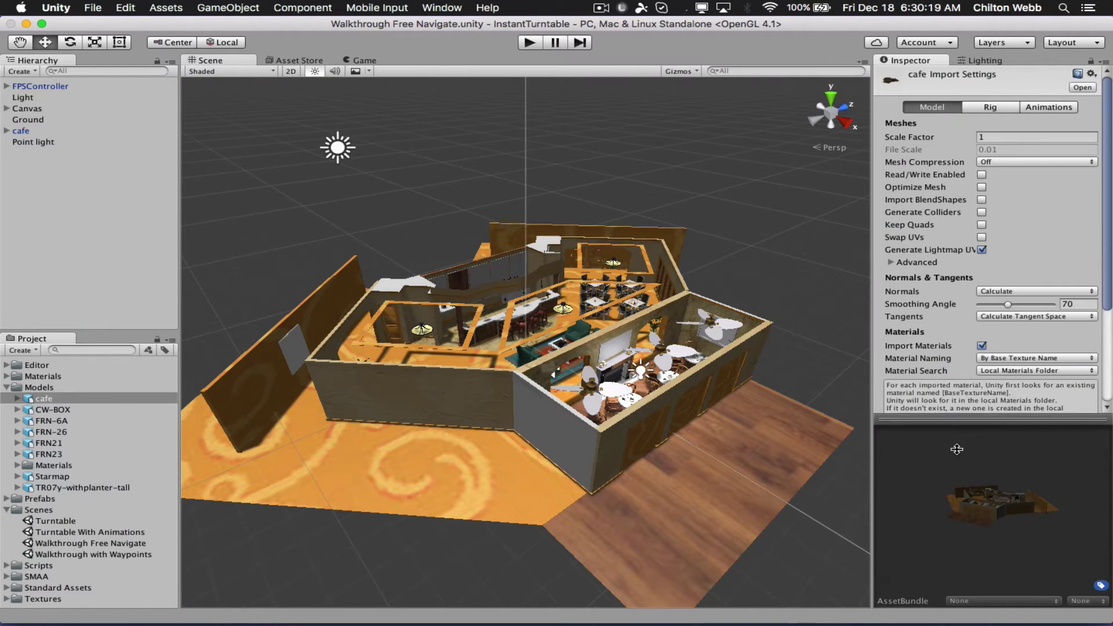
Collapse the model preview and test the walkthrough in Play mode, inspecting the fireplace, dining tables, floor and bar before stopping playback
left_click_drag(956, 450, 965, 599)
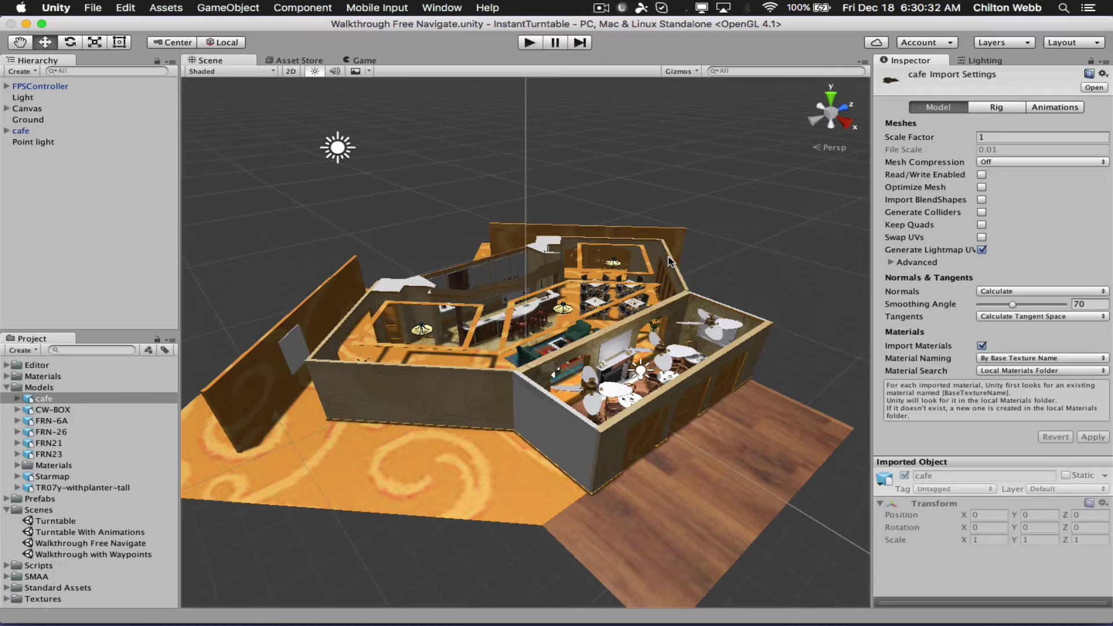
key("super+p")
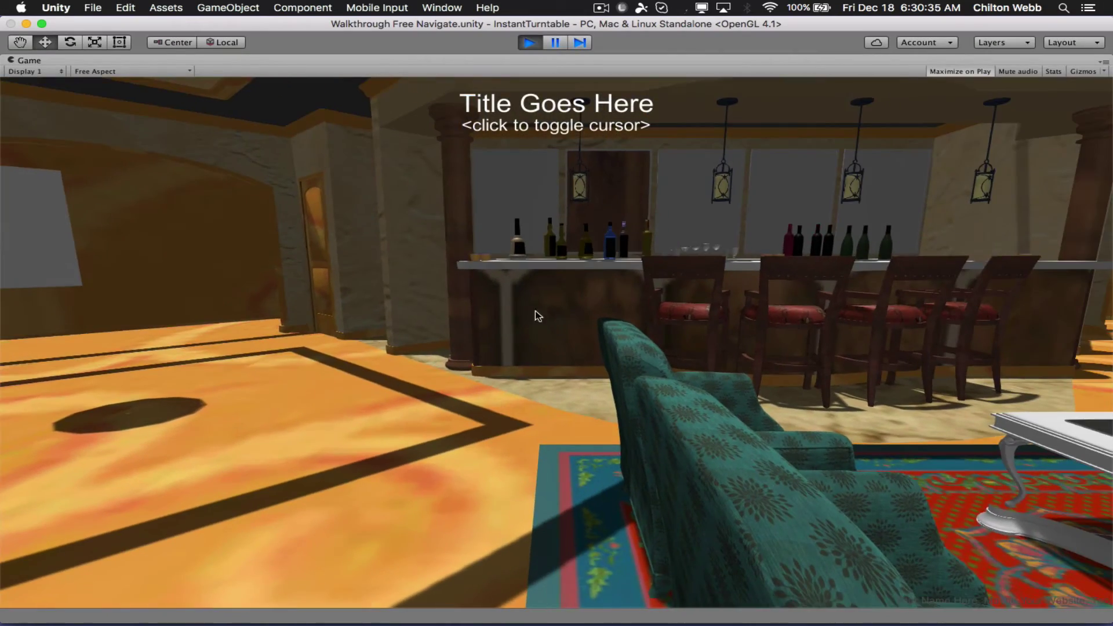
left_click(535, 311)
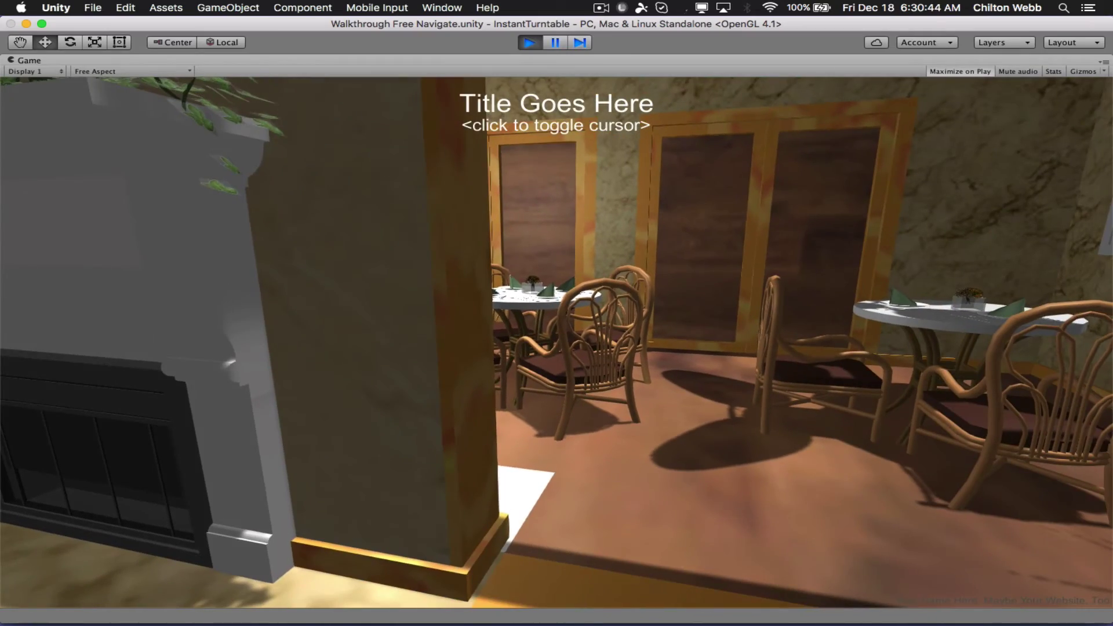
key("w")
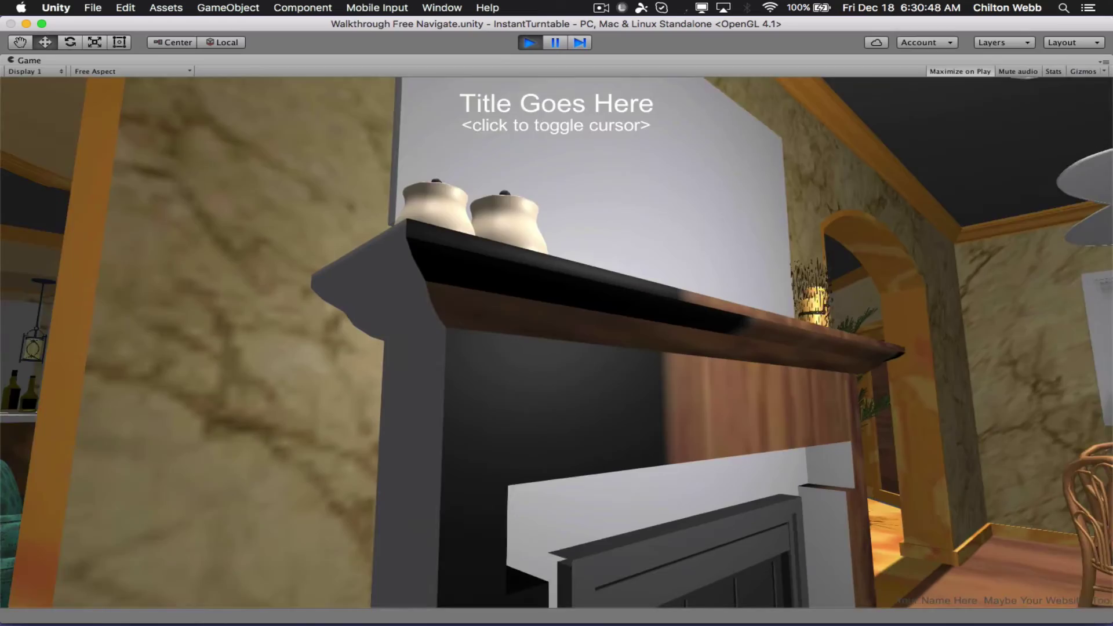
key("s")
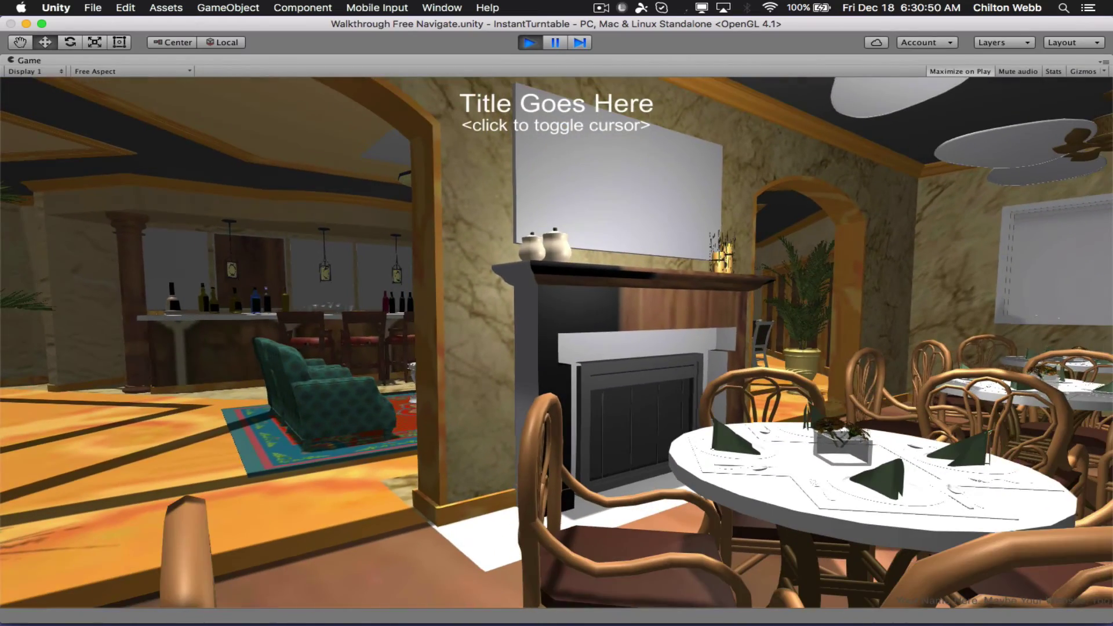
key("w")
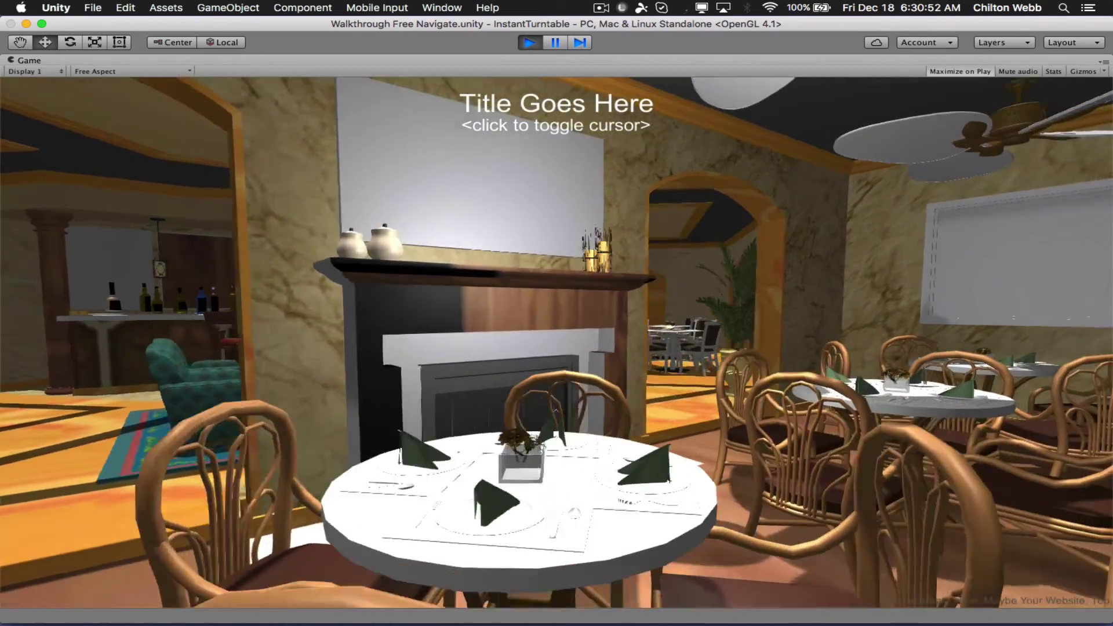
key("w")
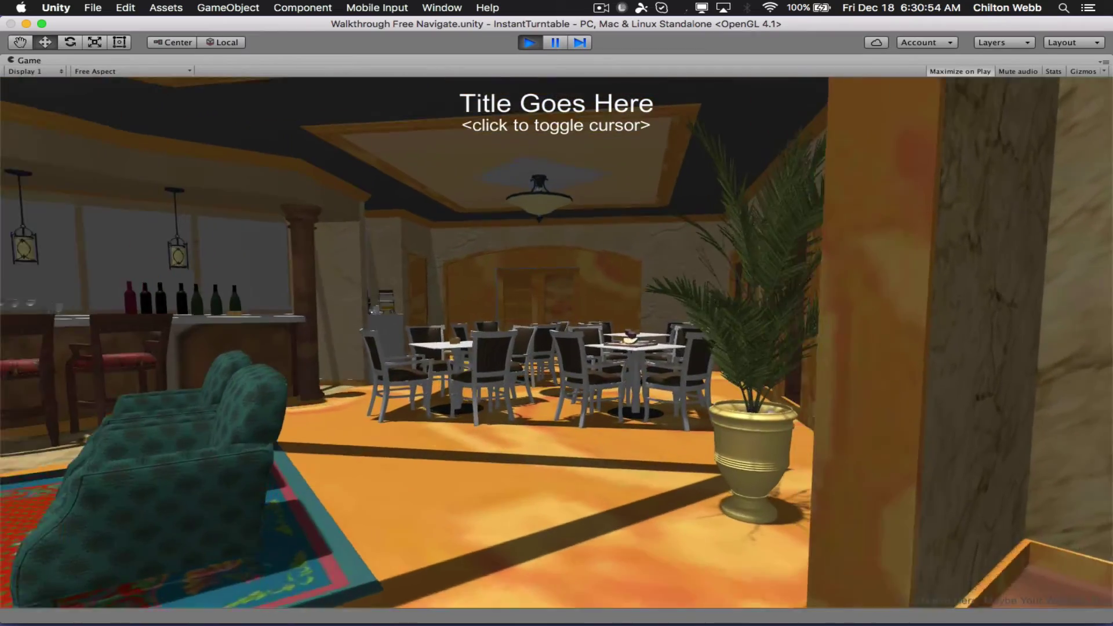
key("w")
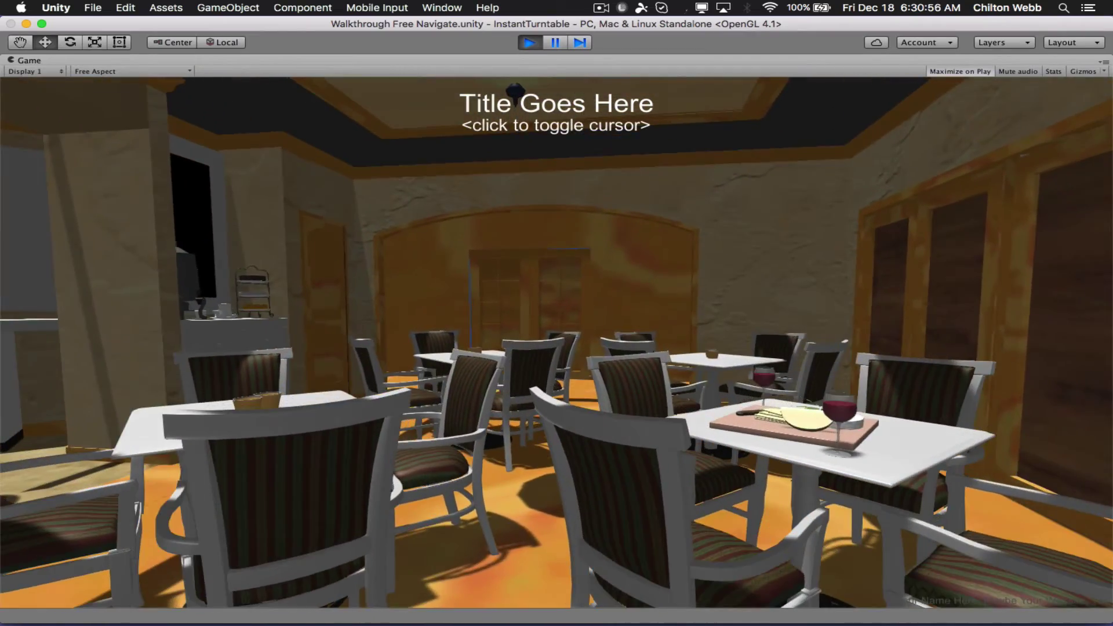
key("Left")
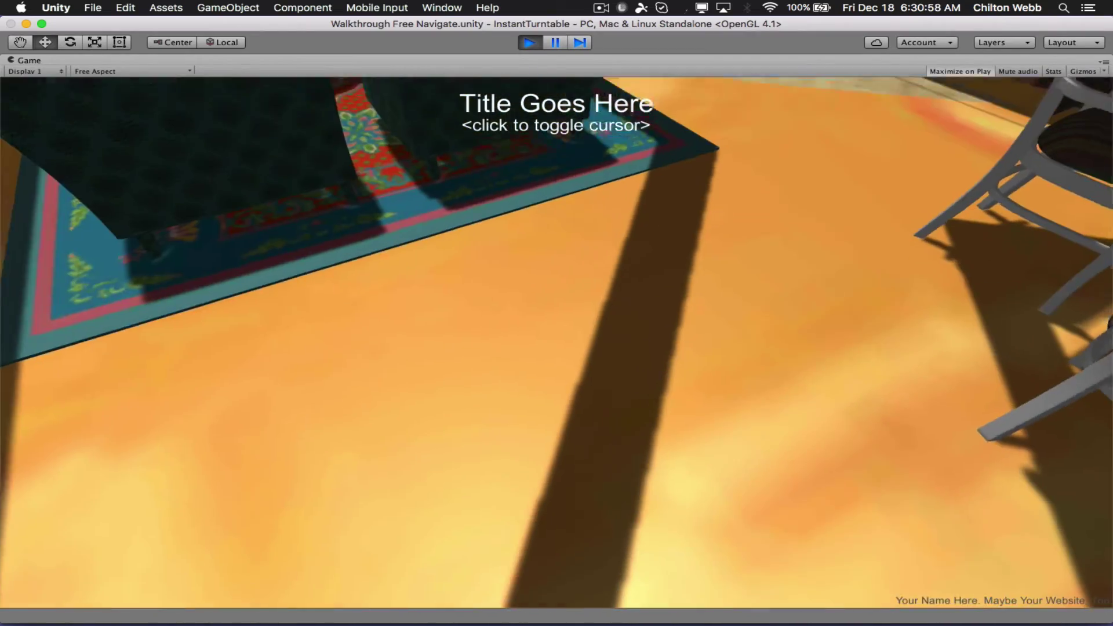
key("Right")
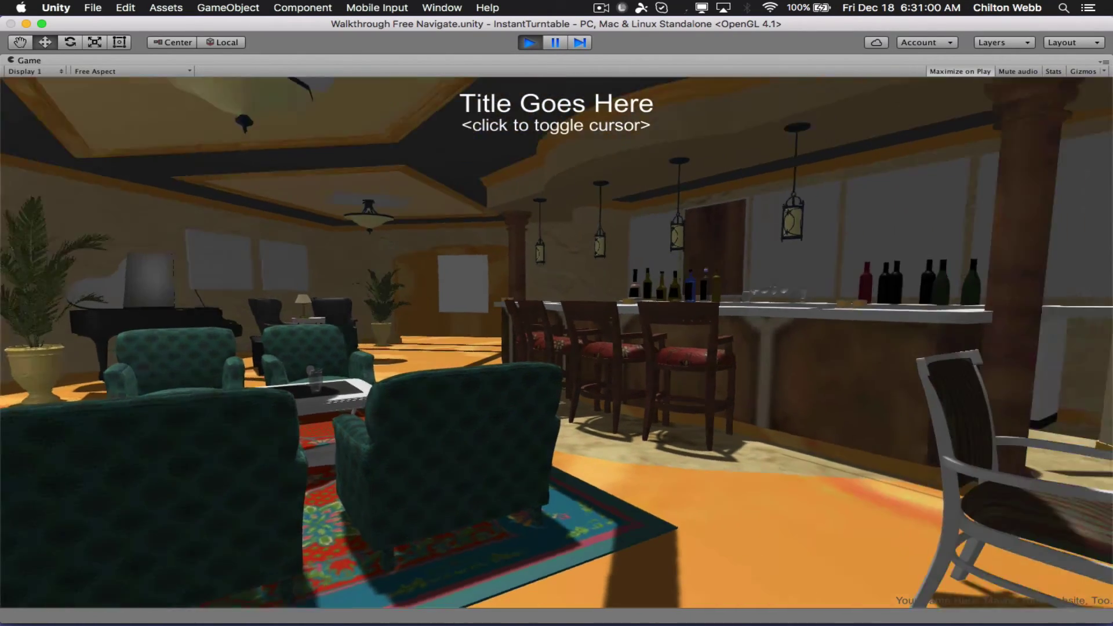
key("super+p")
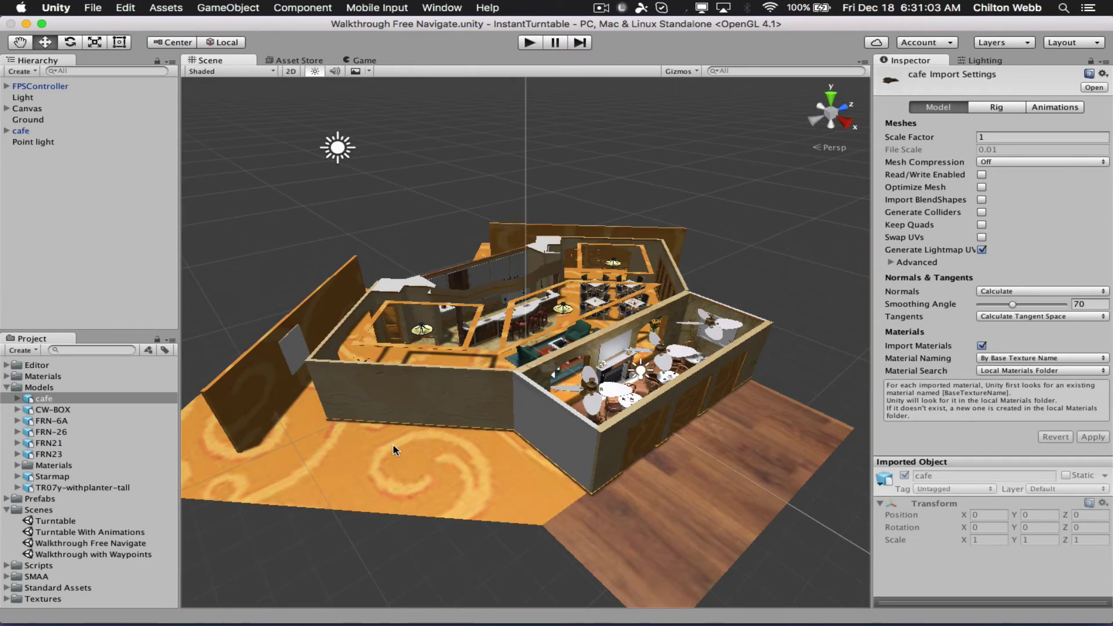
Select the cafe's floor mesh and set the bistro-carpetGM694-2 material's main tiling to 10 in X and 10 in Y
left_click(393, 450)
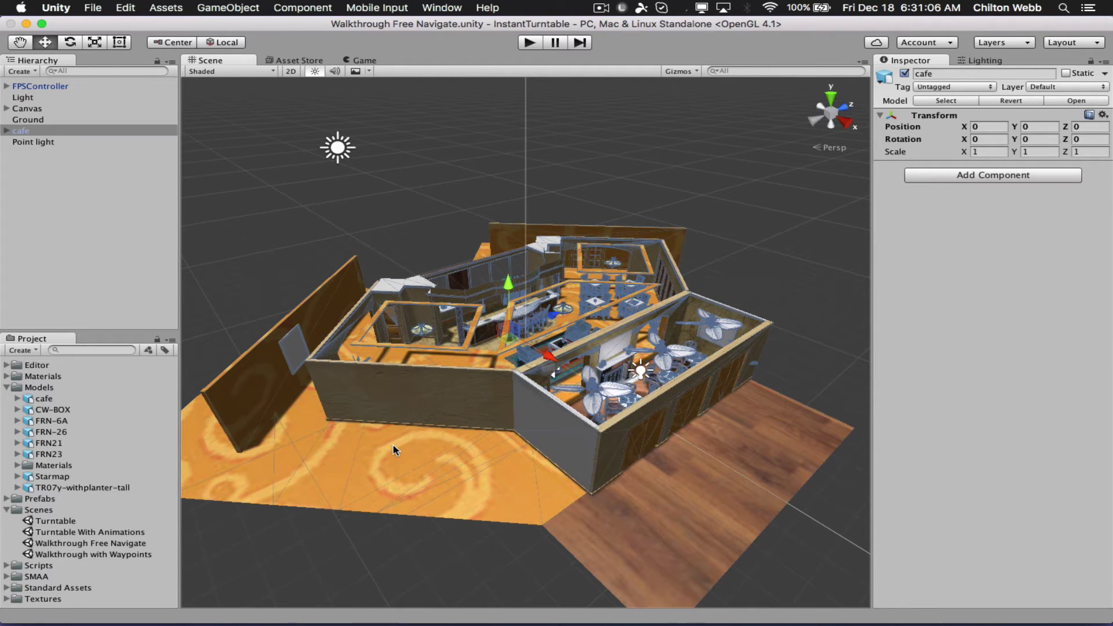
left_click(393, 450)
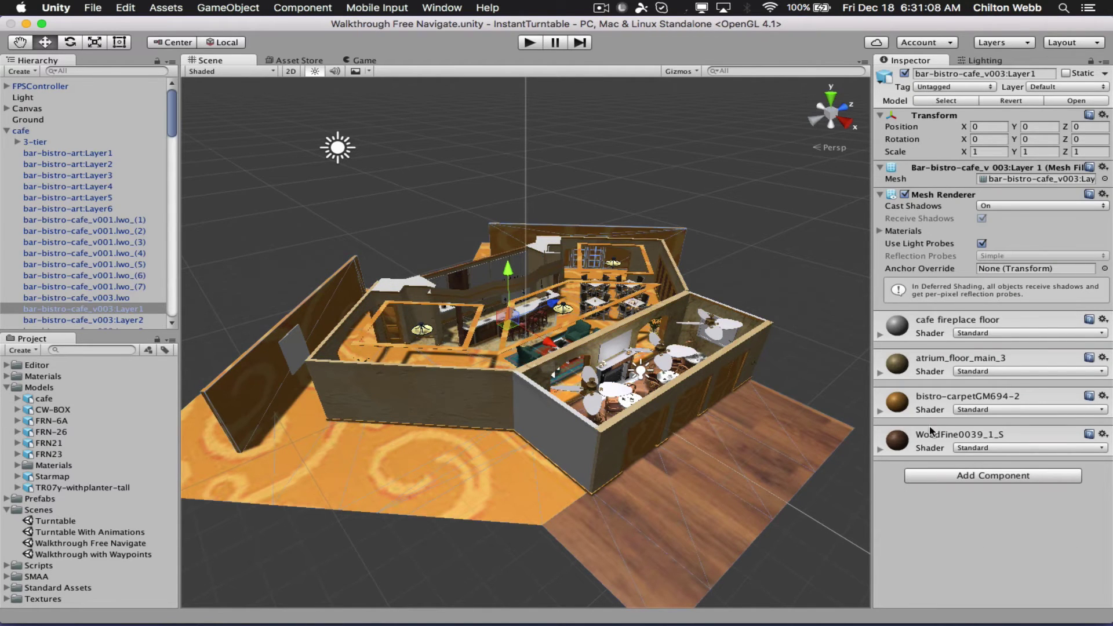
left_click(932, 406)
scroll(932, 406, "down", 5)
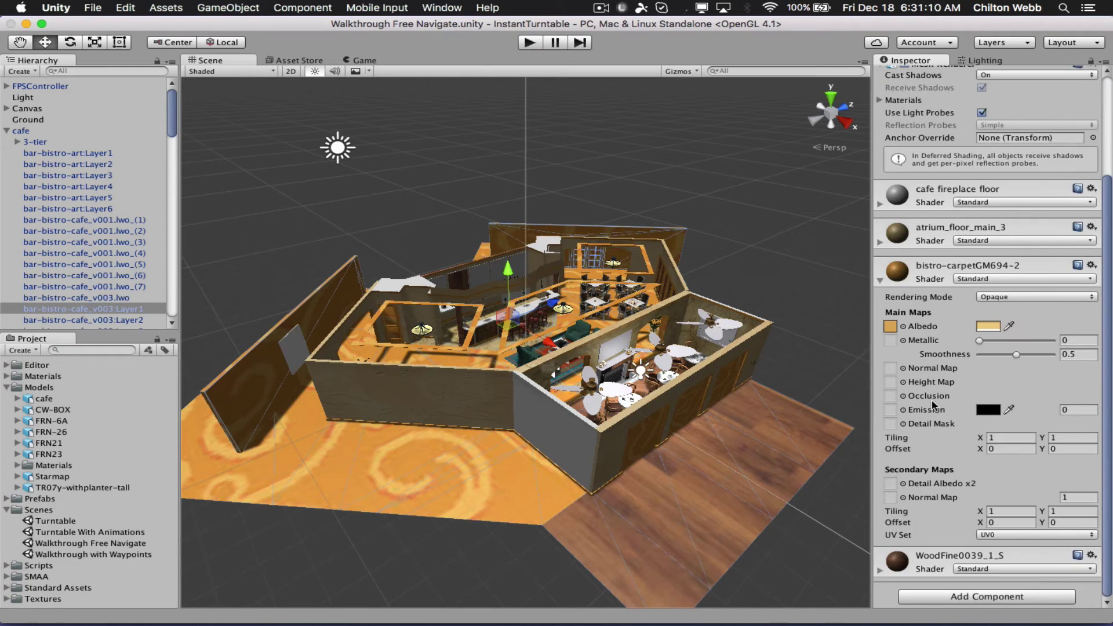
left_click(1004, 437)
type("10")
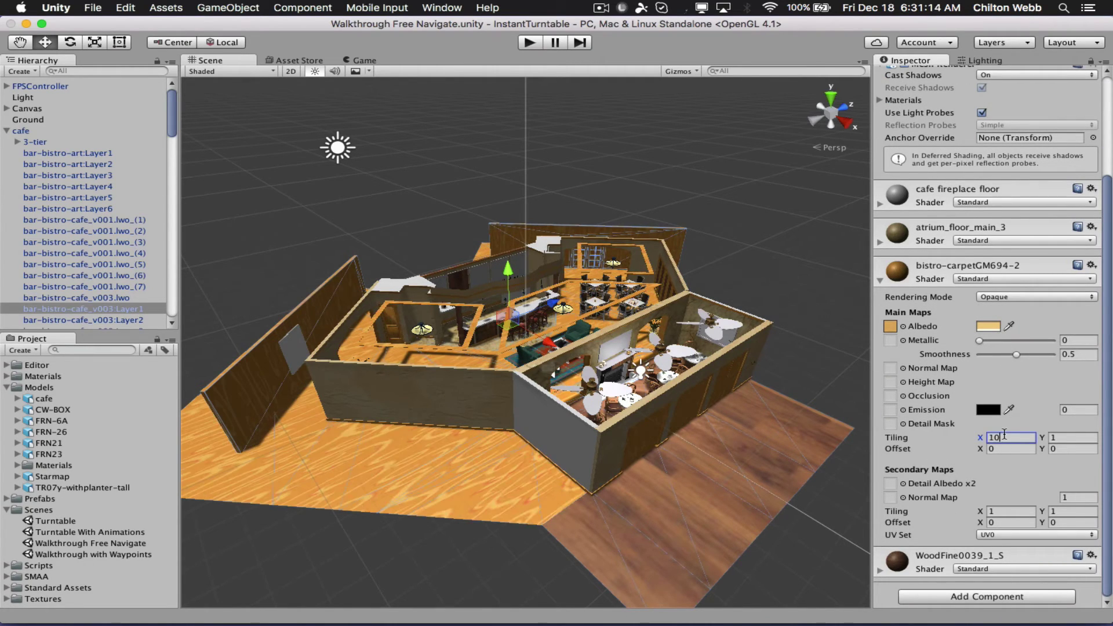
key("Tab")
type("10")
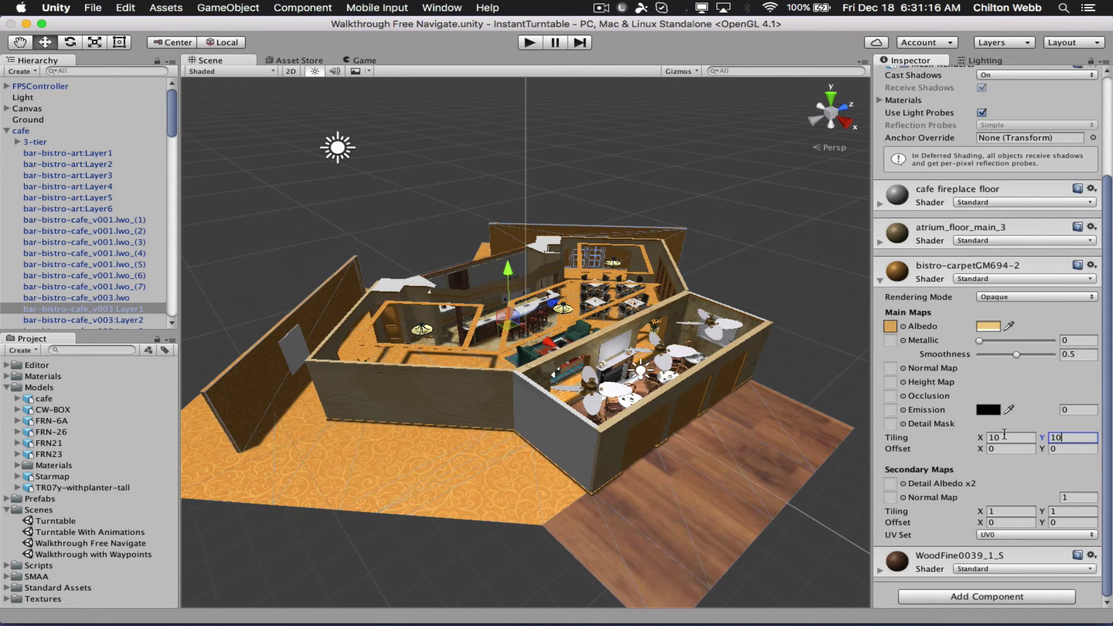
Set the carpet material's main tiling to 20 in X and Y and check the floor pattern in Play mode
left_click(1005, 436)
type("20")
key("Tab")
type("20")
key("super+p")
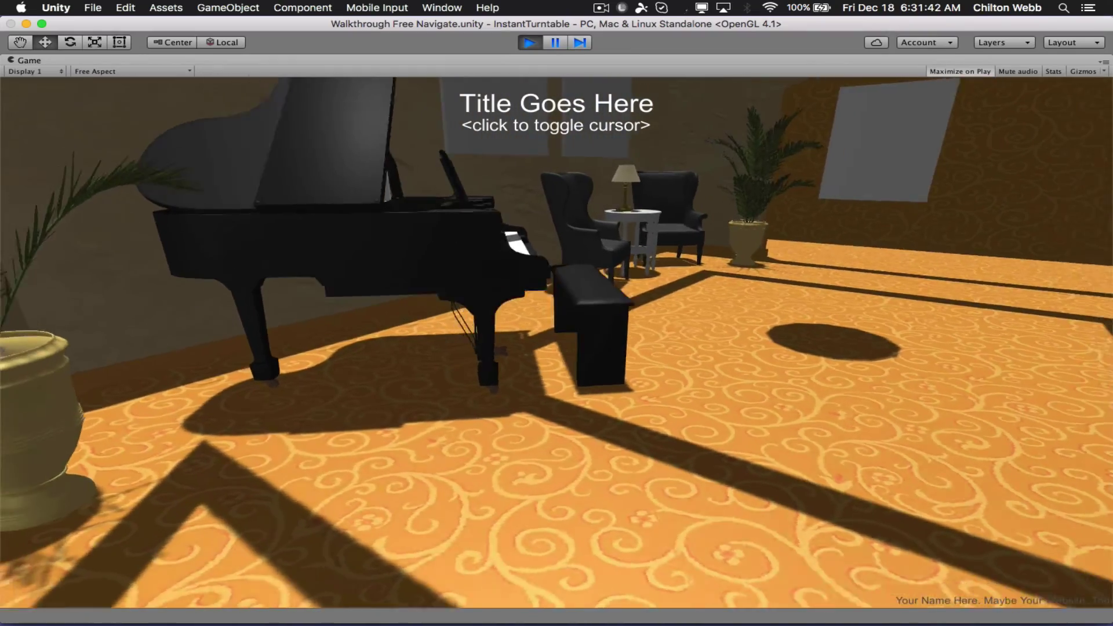
key("w")
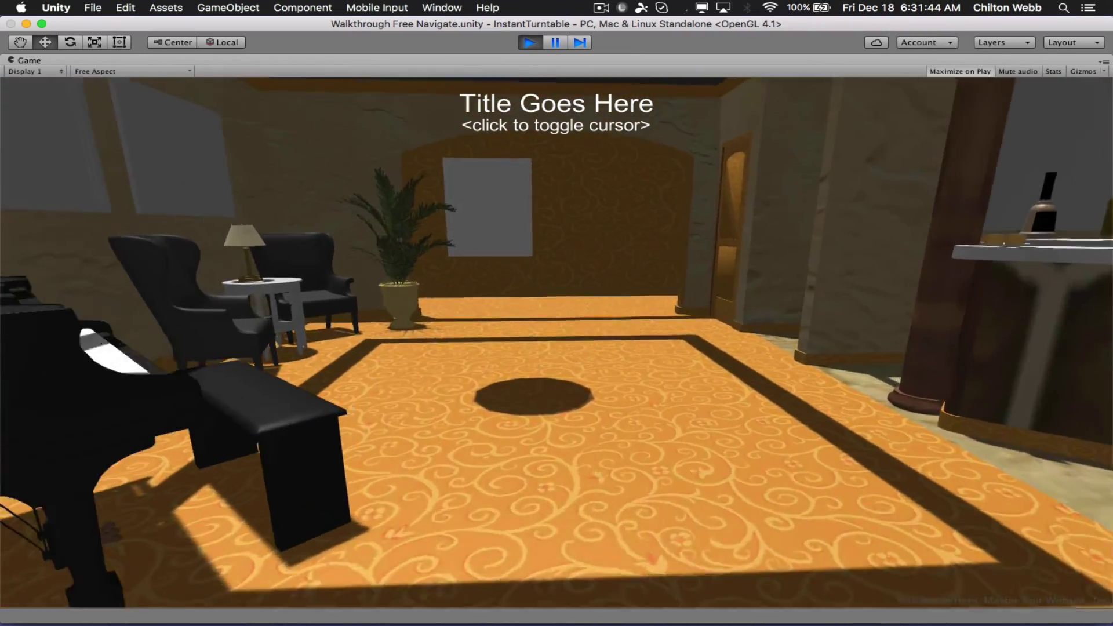